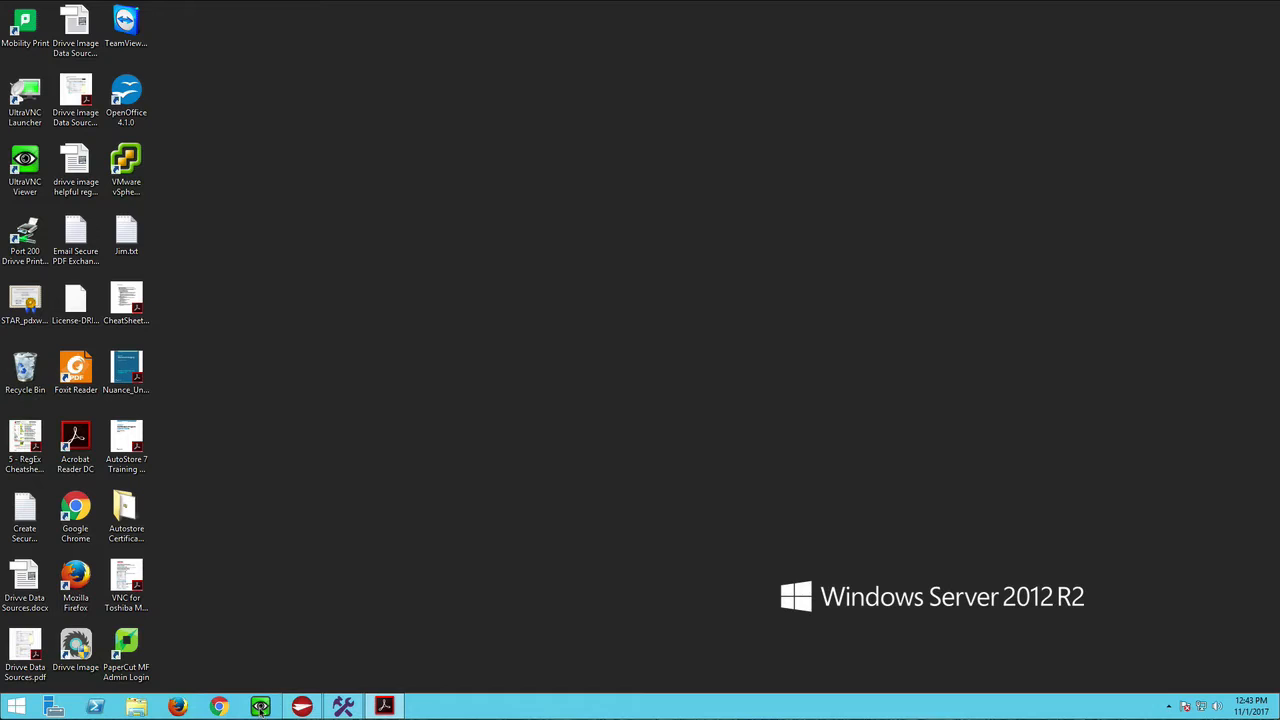
- Connect UltraVNC Viewer to the copier at 10.64.247.207 with the VNC password and launch Drivve Image on its panel
left_click(262, 707)
left_click(736, 280)
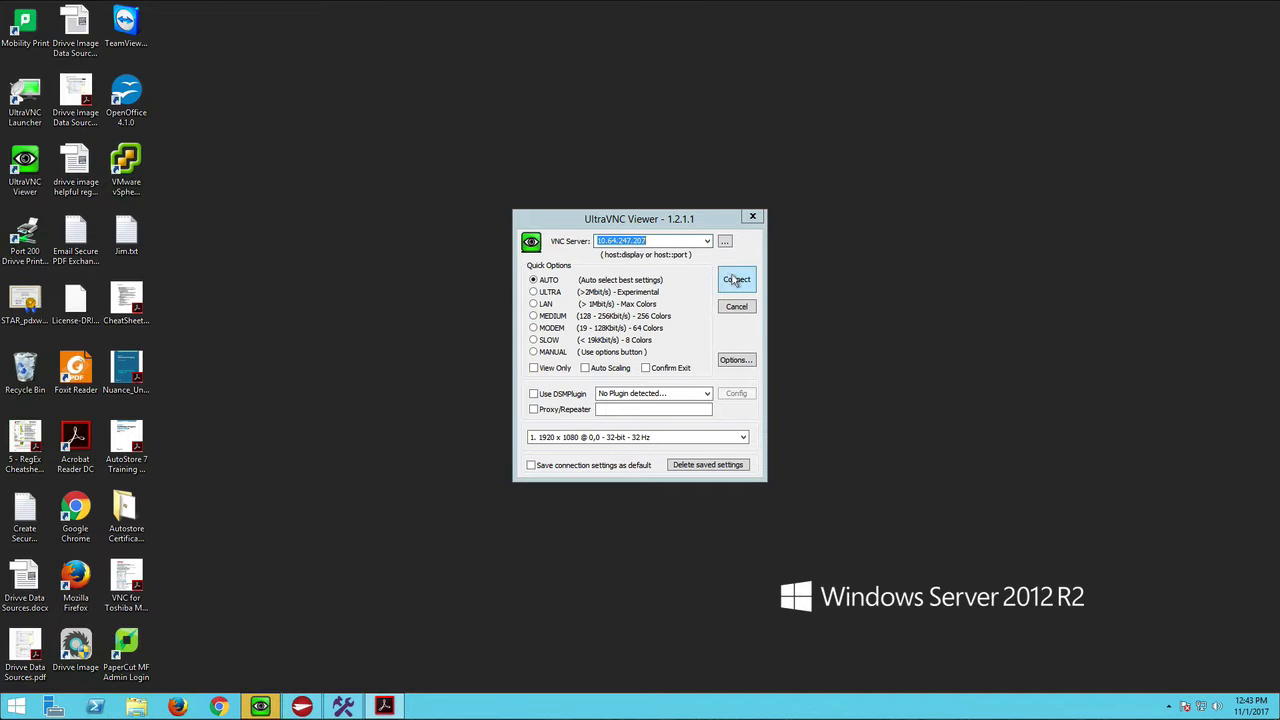
type("•••••")
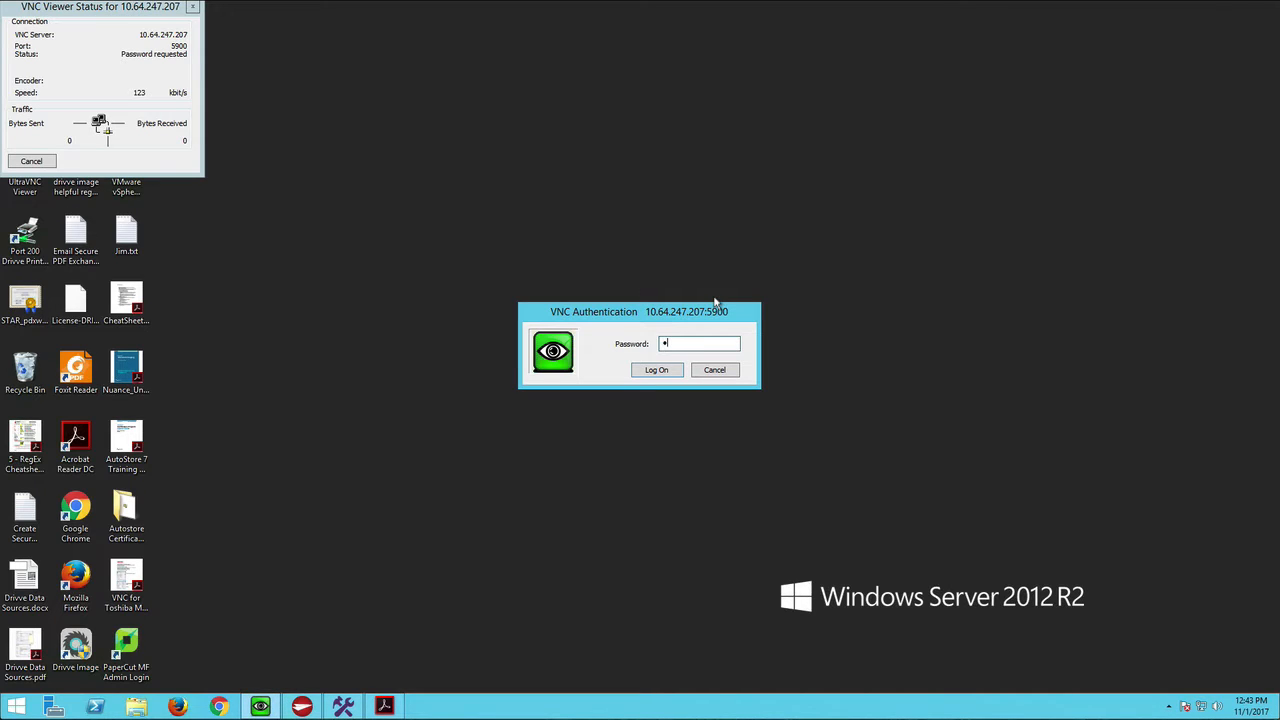
type("•")
left_click(656, 370)
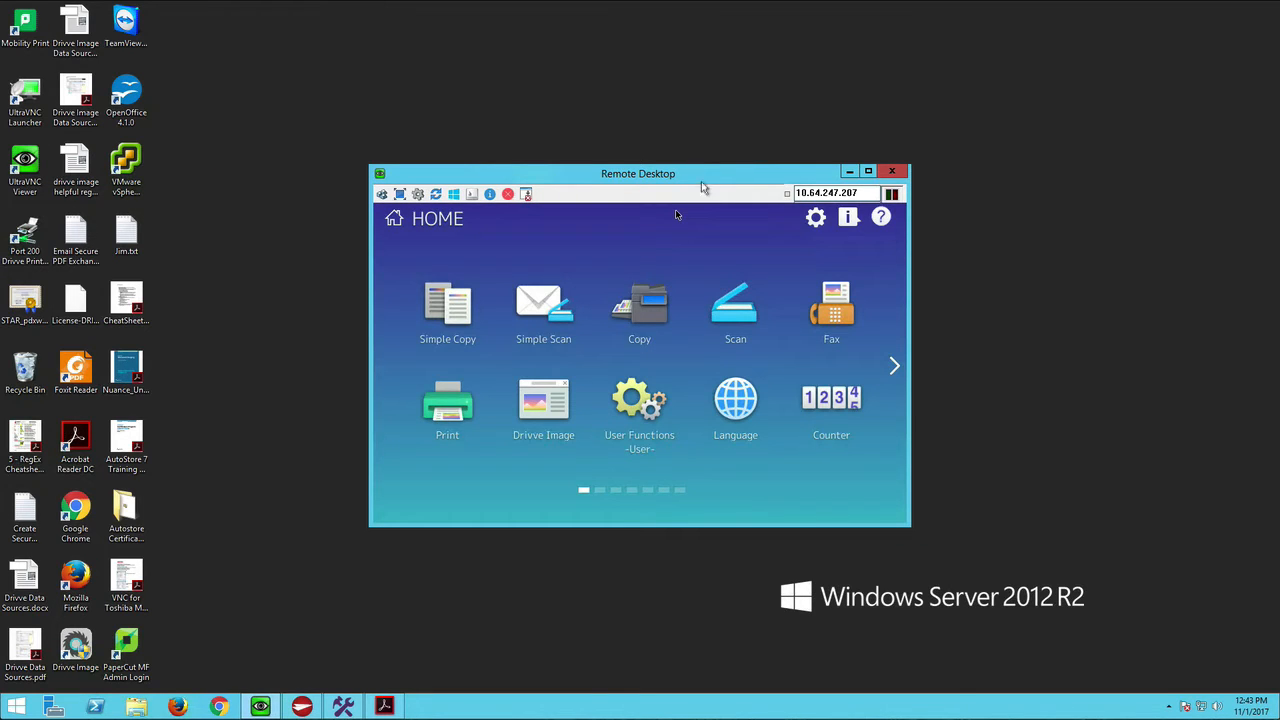
left_click_drag(699, 172, 380, 73)
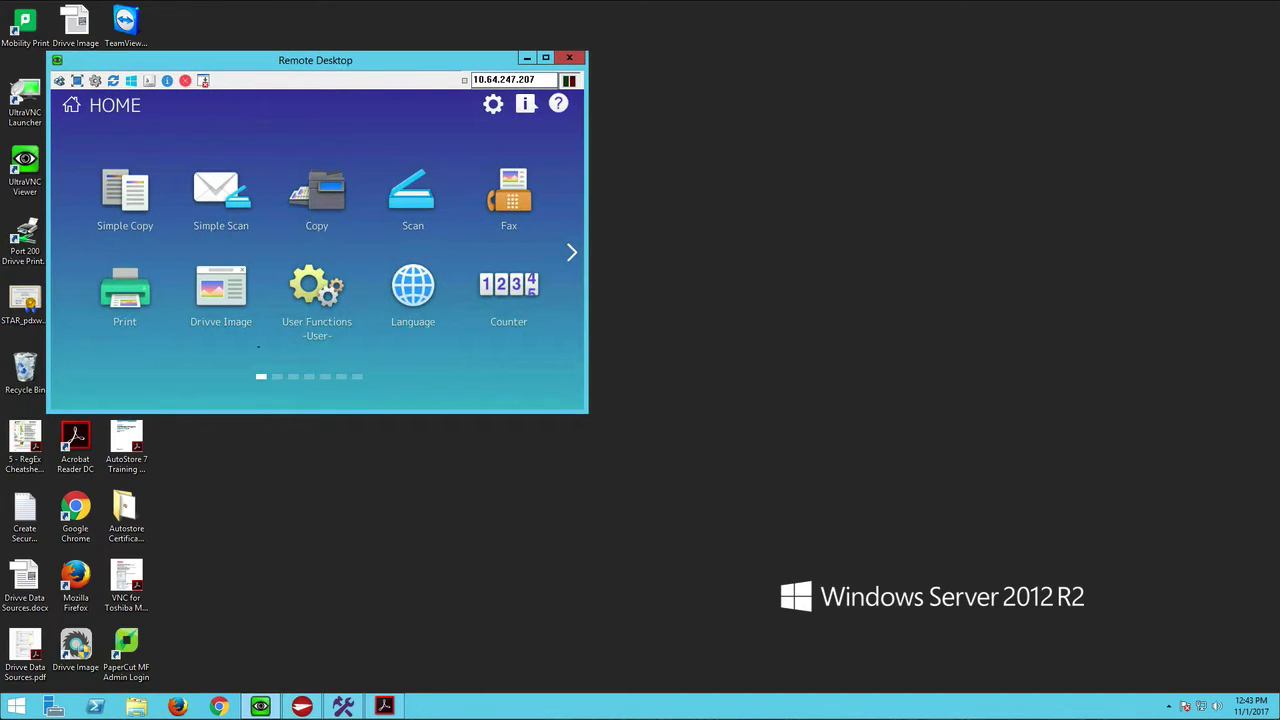
left_click(221, 290)
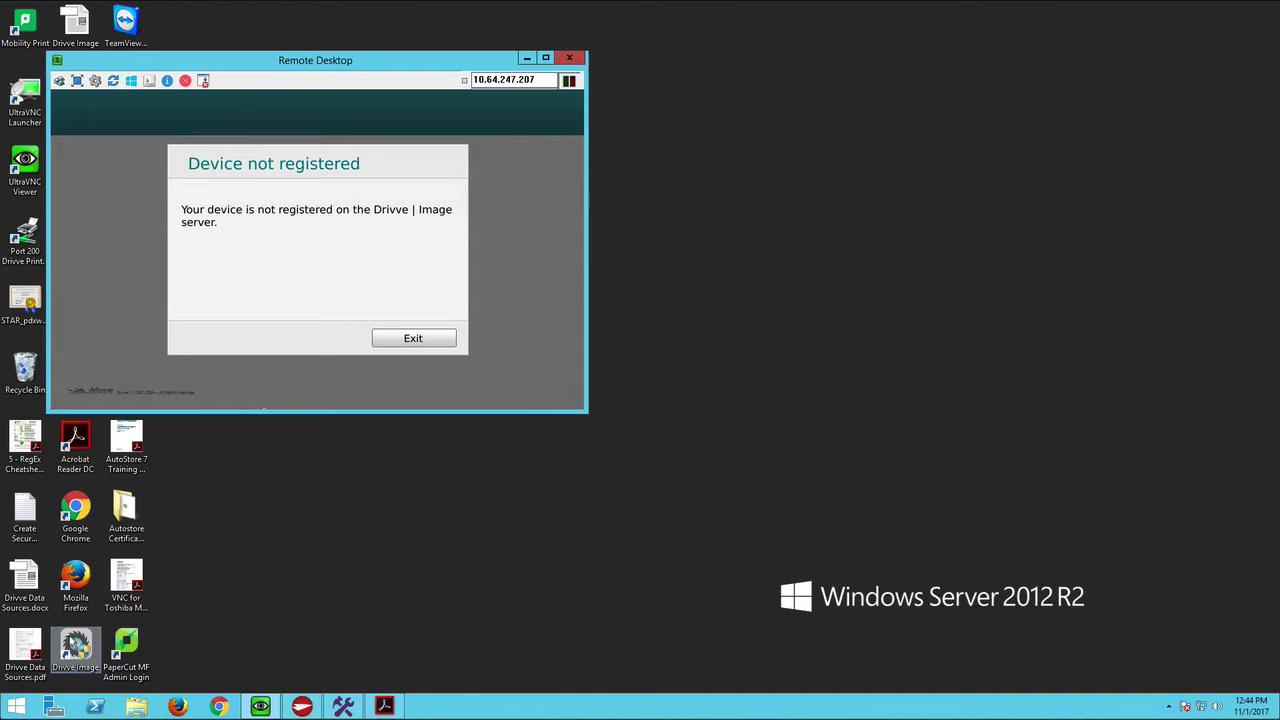
- Launch the Drivve Image administration program on the server, allow it to make changes, and open Device Management
left_click(77, 648)
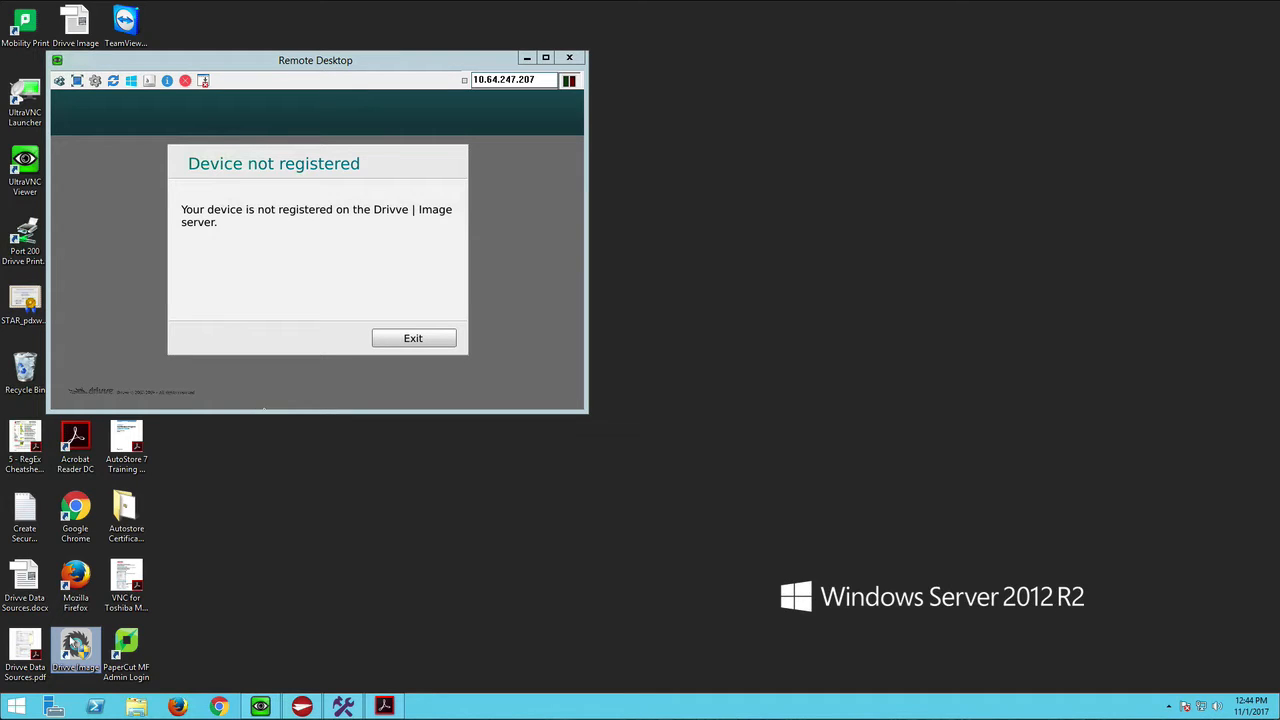
double_click(72, 642)
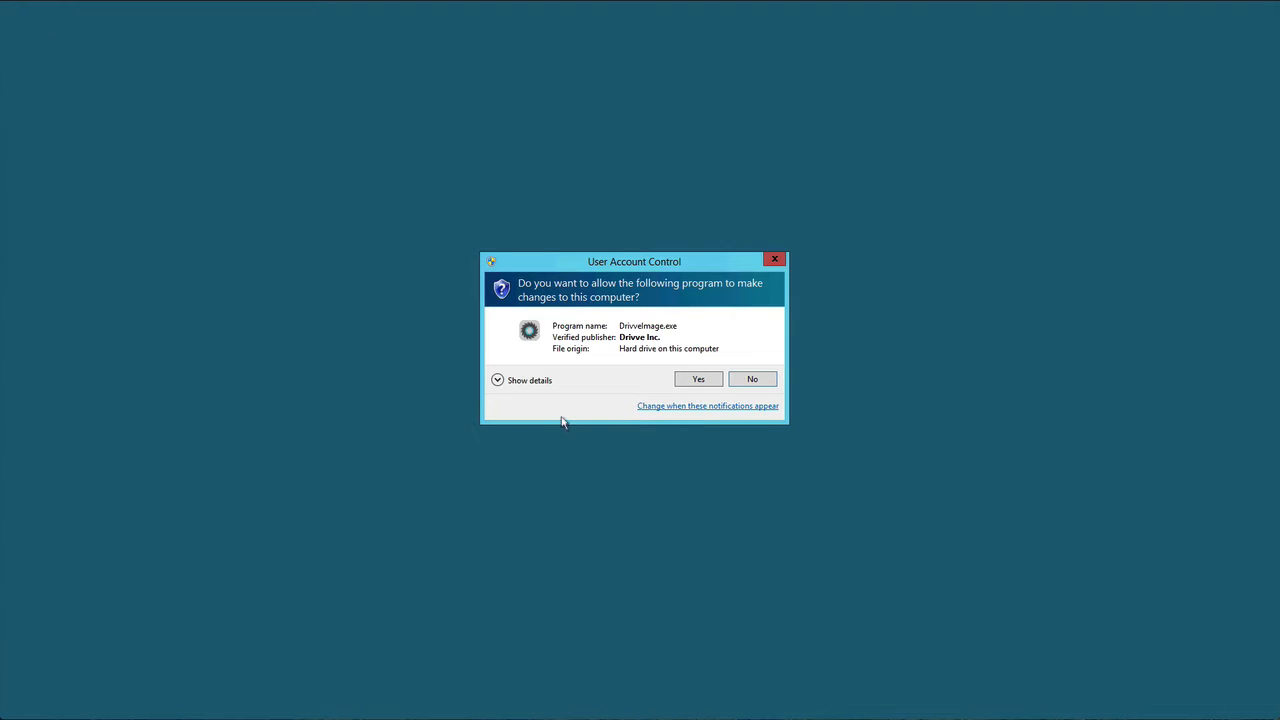
left_click(702, 381)
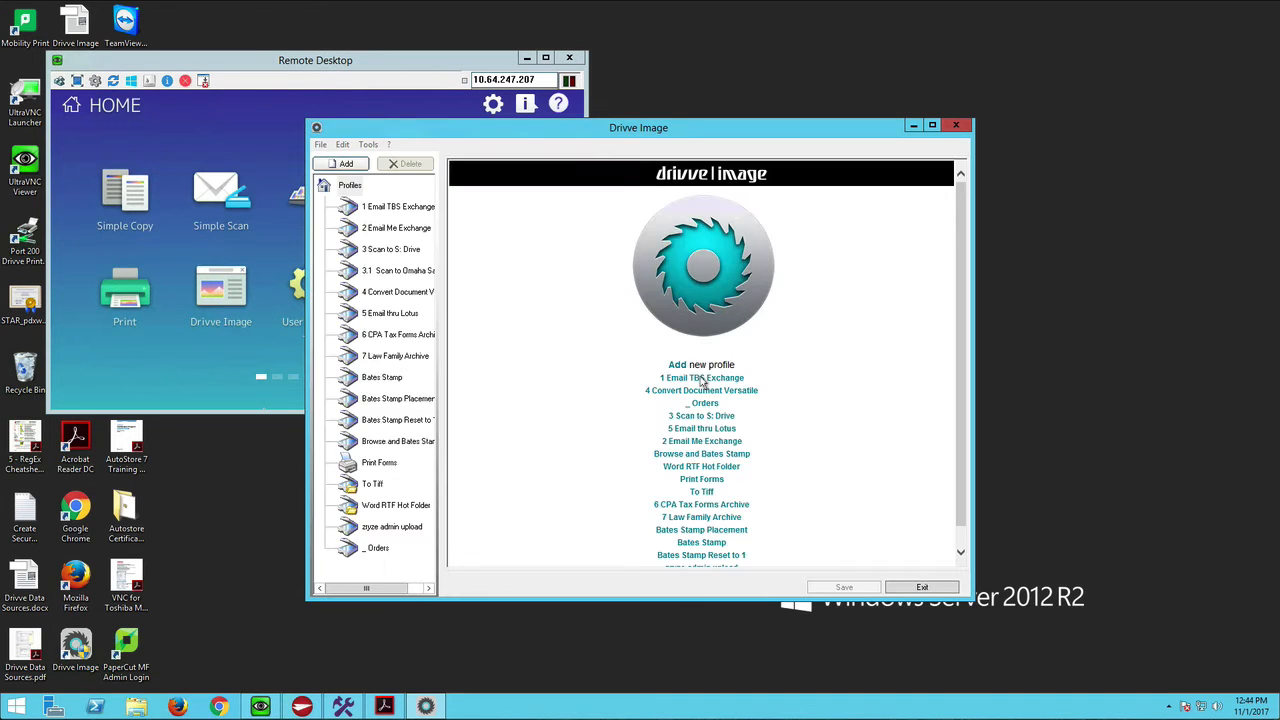
left_click(376, 151)
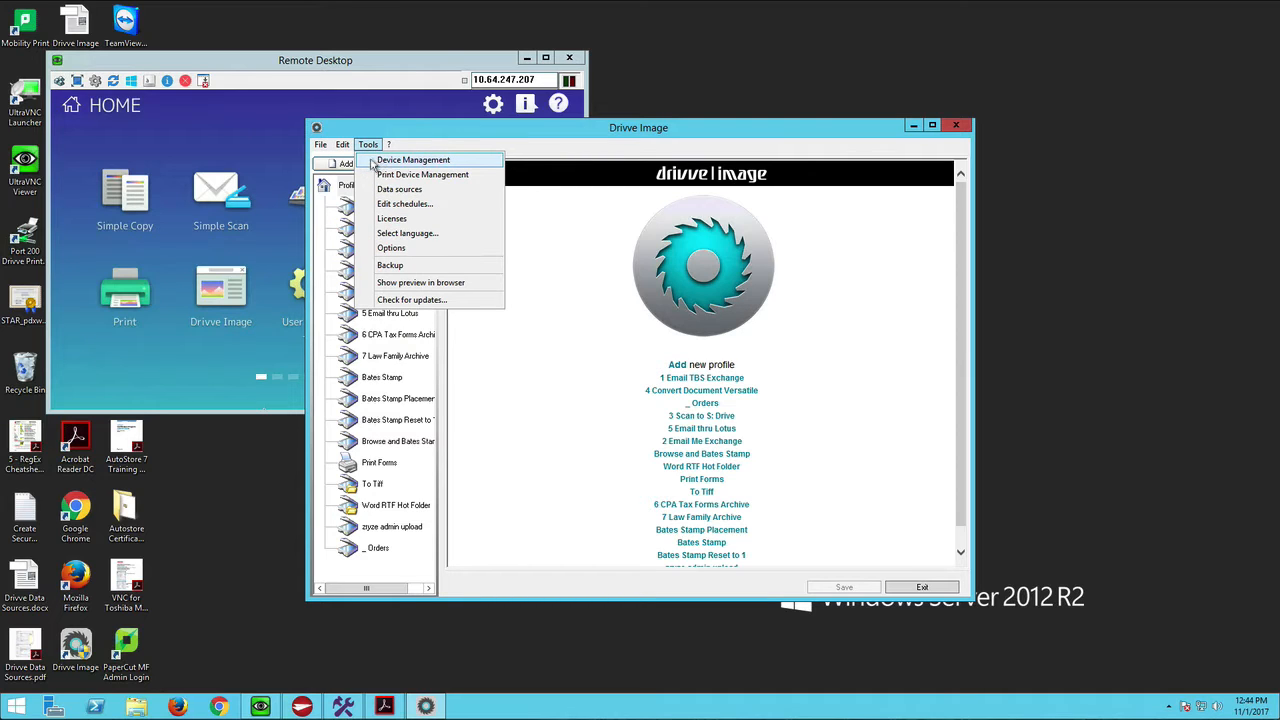
left_click(372, 162)
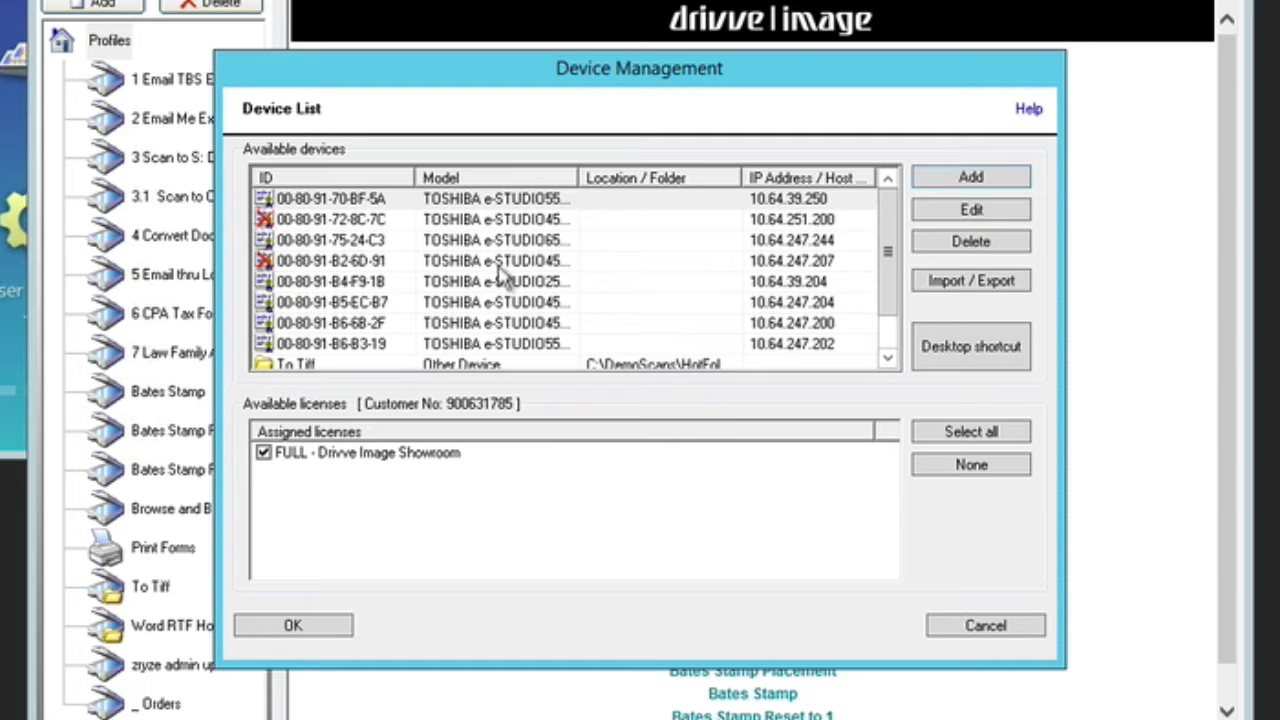
- Edit the Toshiba device at 10.64.247.207, reconnect to it to refresh its MAC address, and accept the changes
left_click(498, 266)
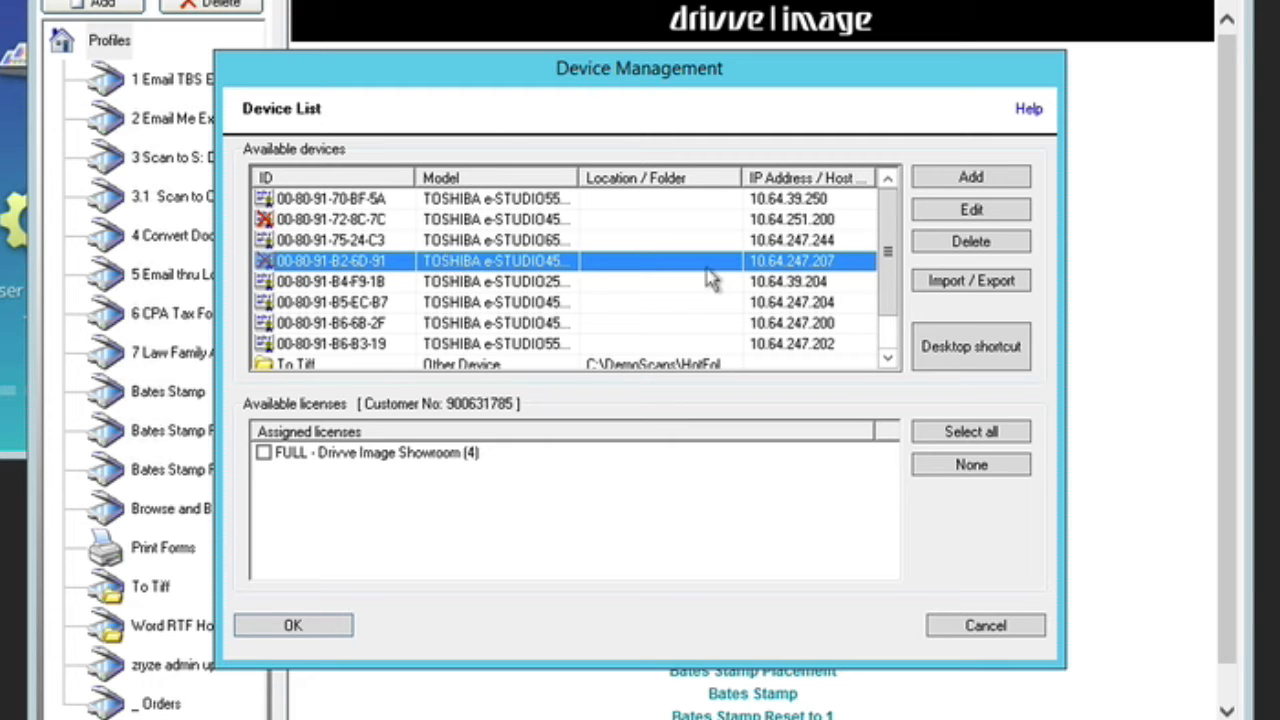
left_click(971, 210)
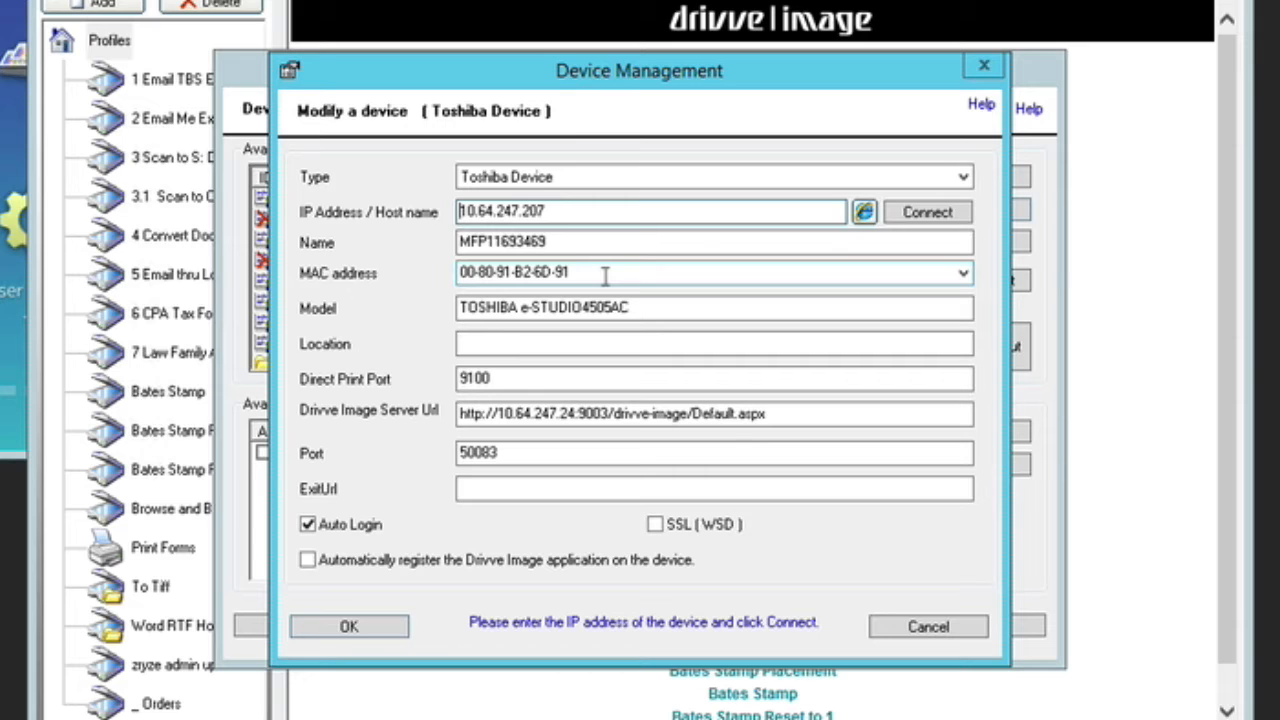
left_click(924, 214)
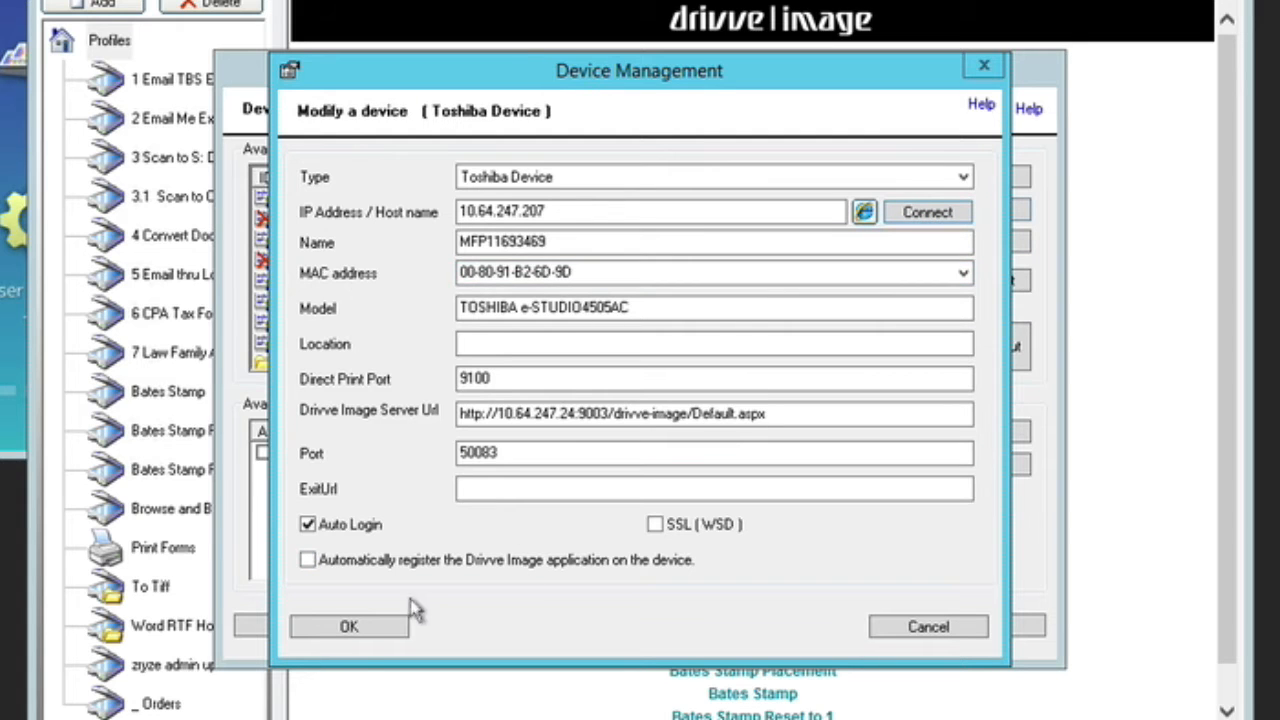
left_click(349, 627)
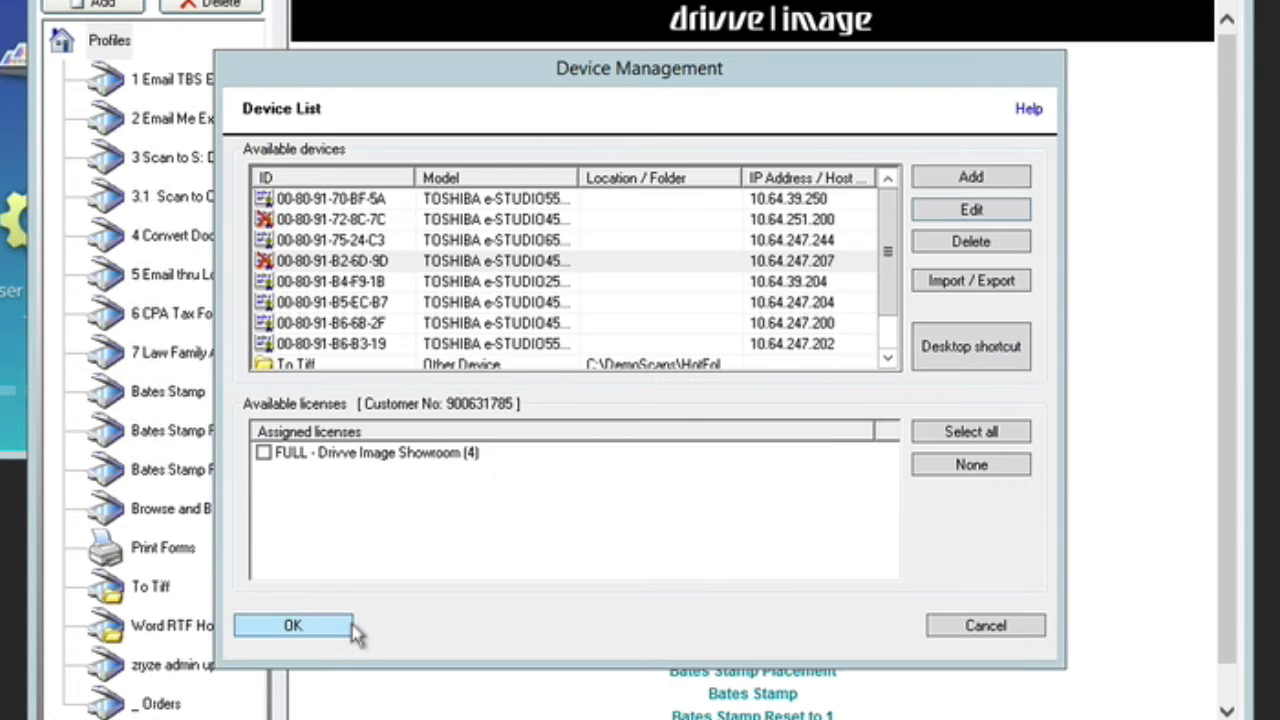
- Assign the FULL - Drivve Image Showroom license to the device at 10.64.247.207 and save the device list
left_click(263, 453)
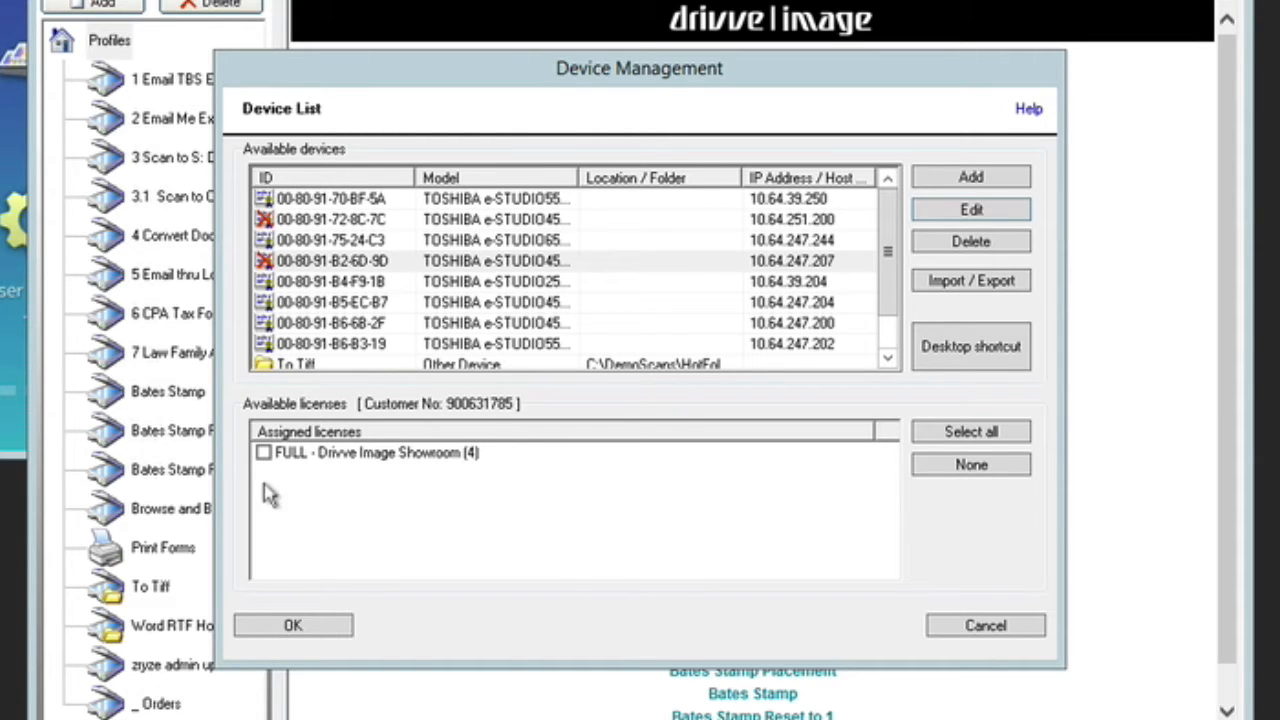
left_click(263, 454)
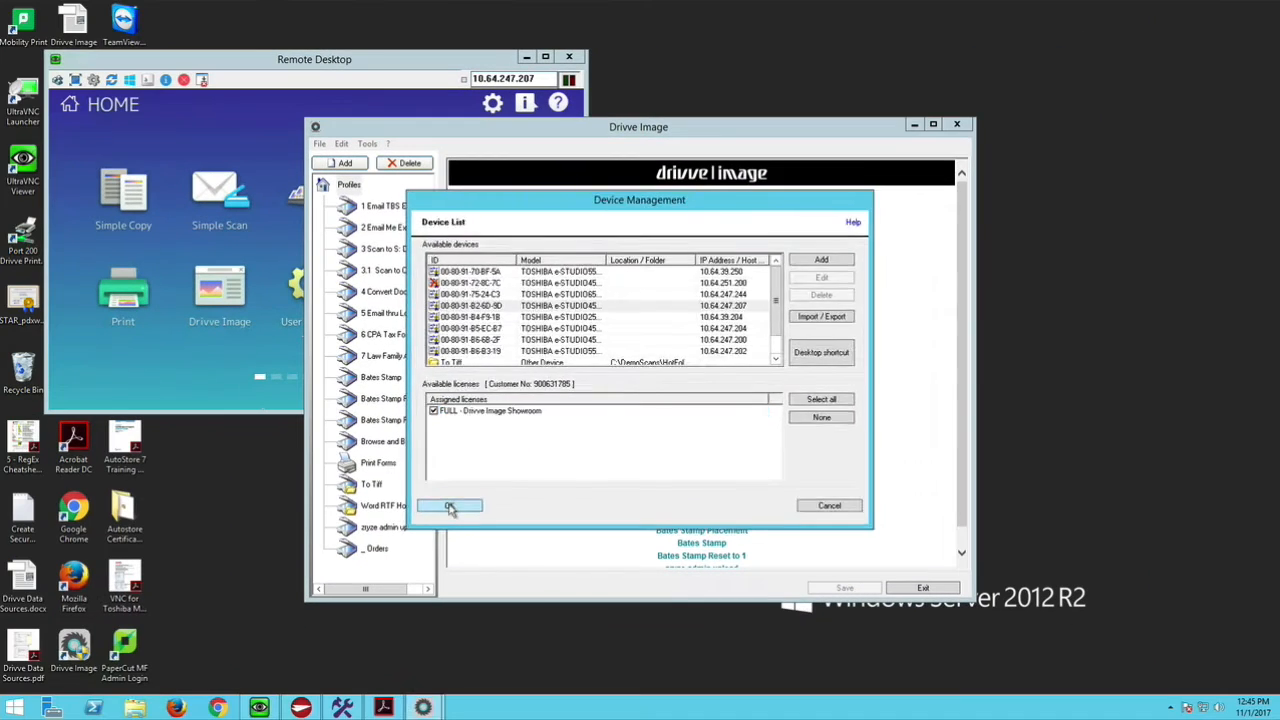
left_click(292, 625)
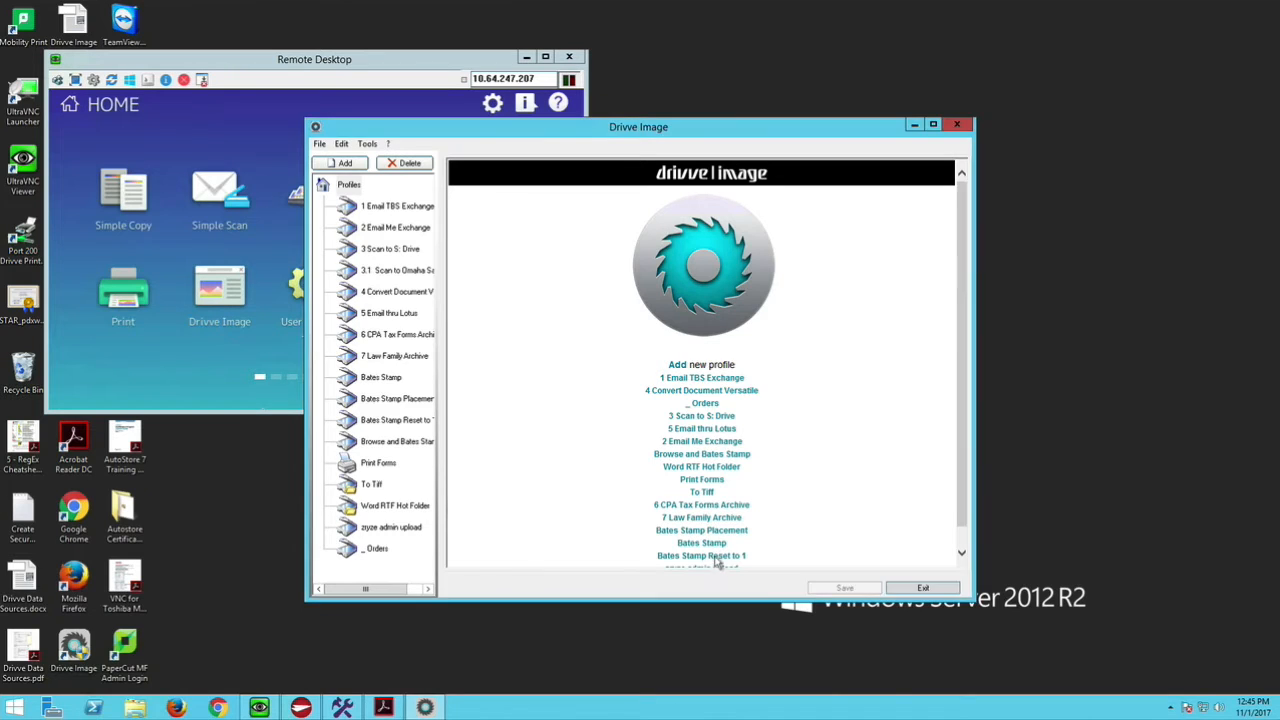
- Return to the remote copier panel and launch Drivve Image to test the registration
left_click(216, 76)
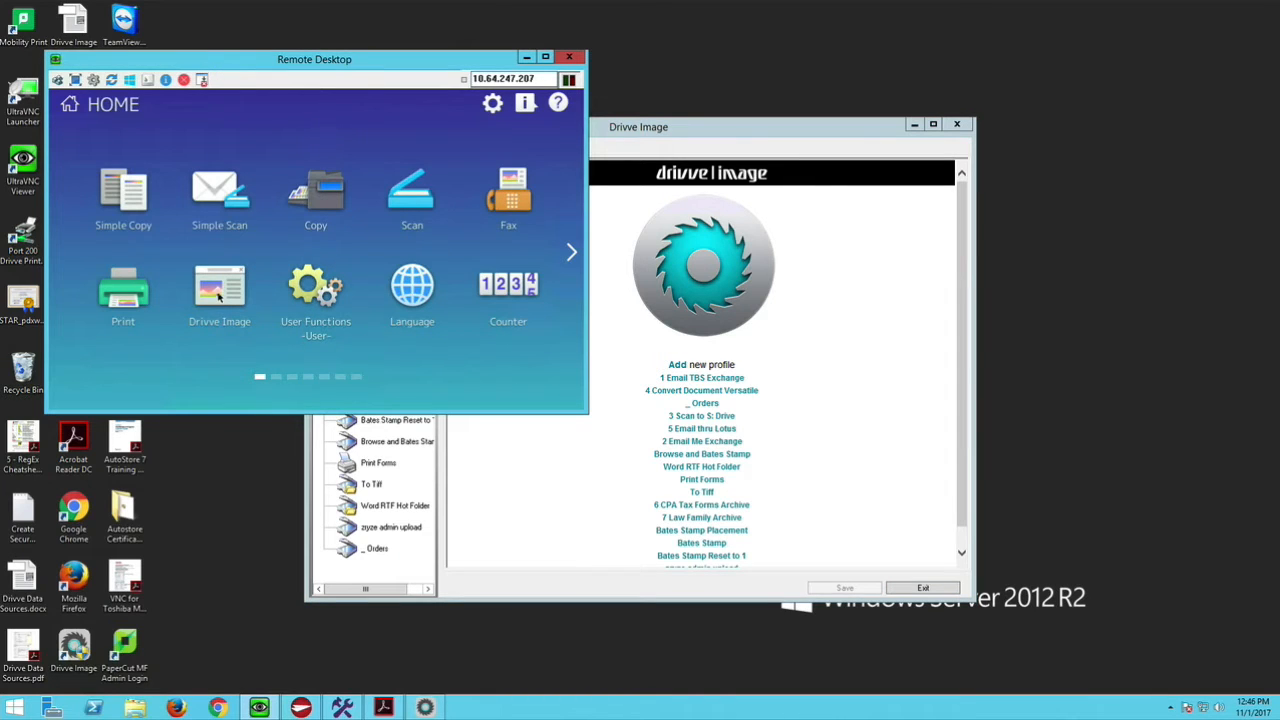
left_click(219, 296)
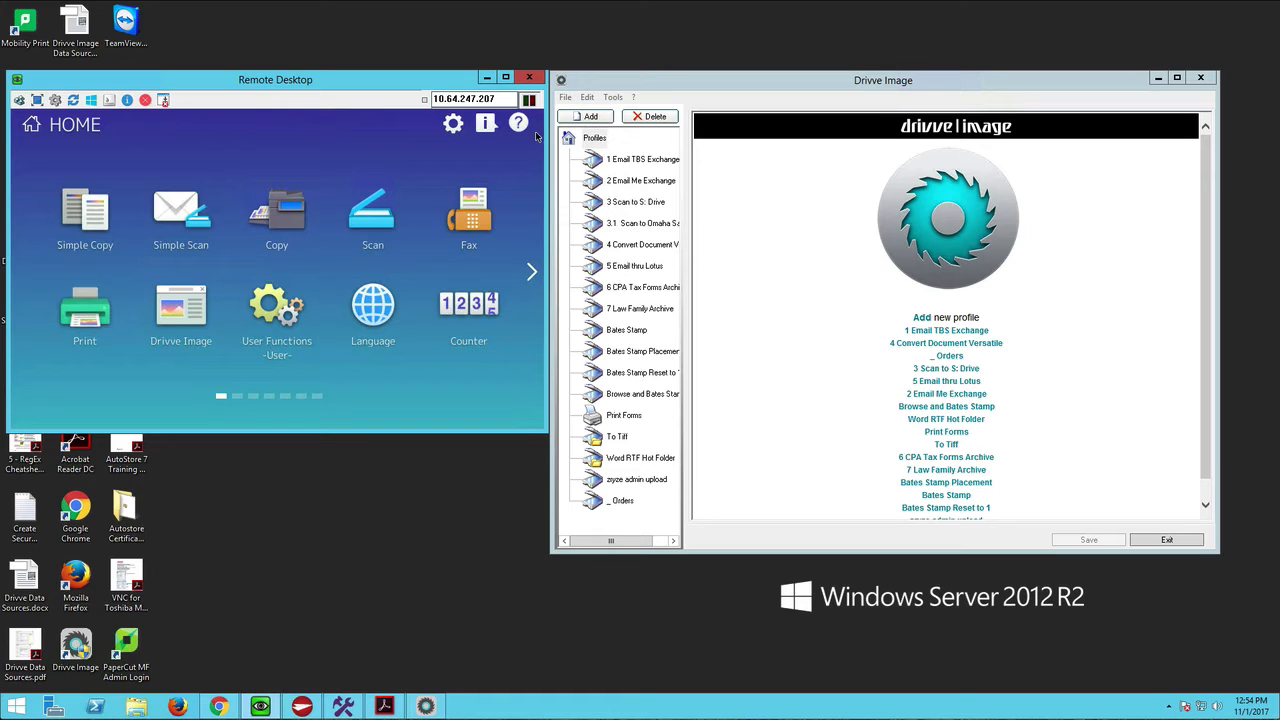
left_click(186, 314)
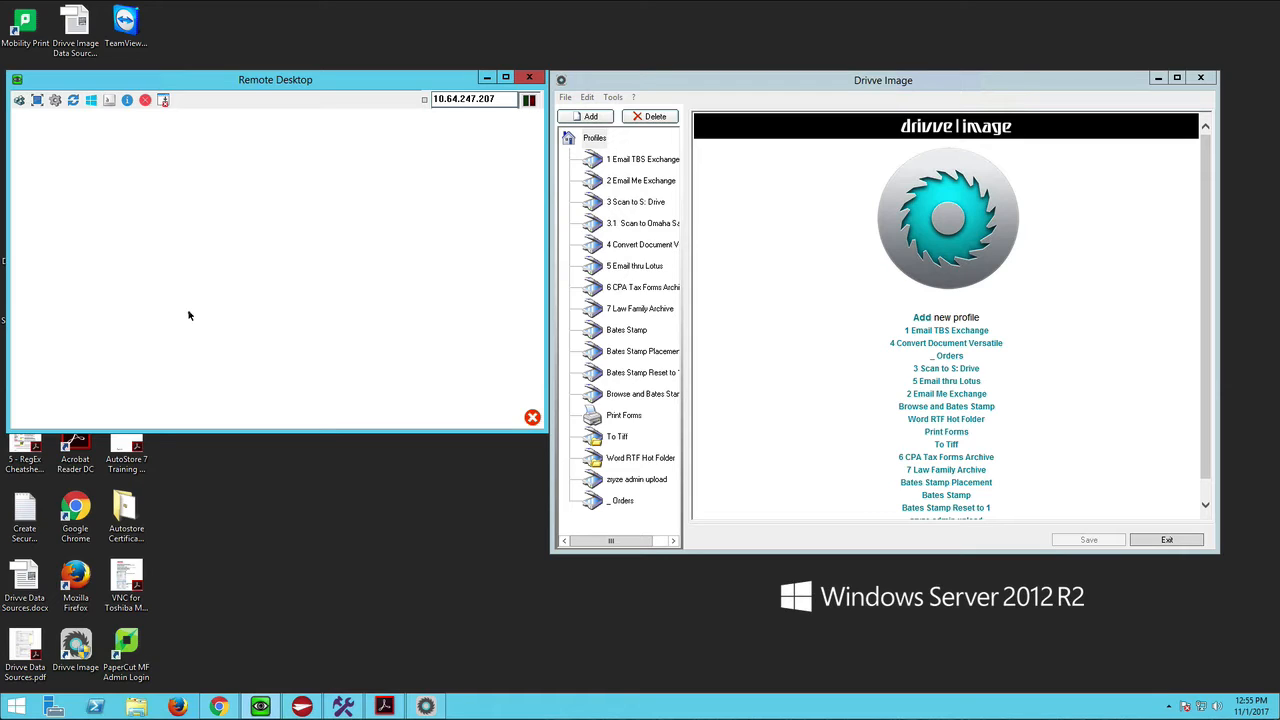
- Open a Command Prompt on the server and run ipconfig to check its IPv4 address
left_click(16, 708)
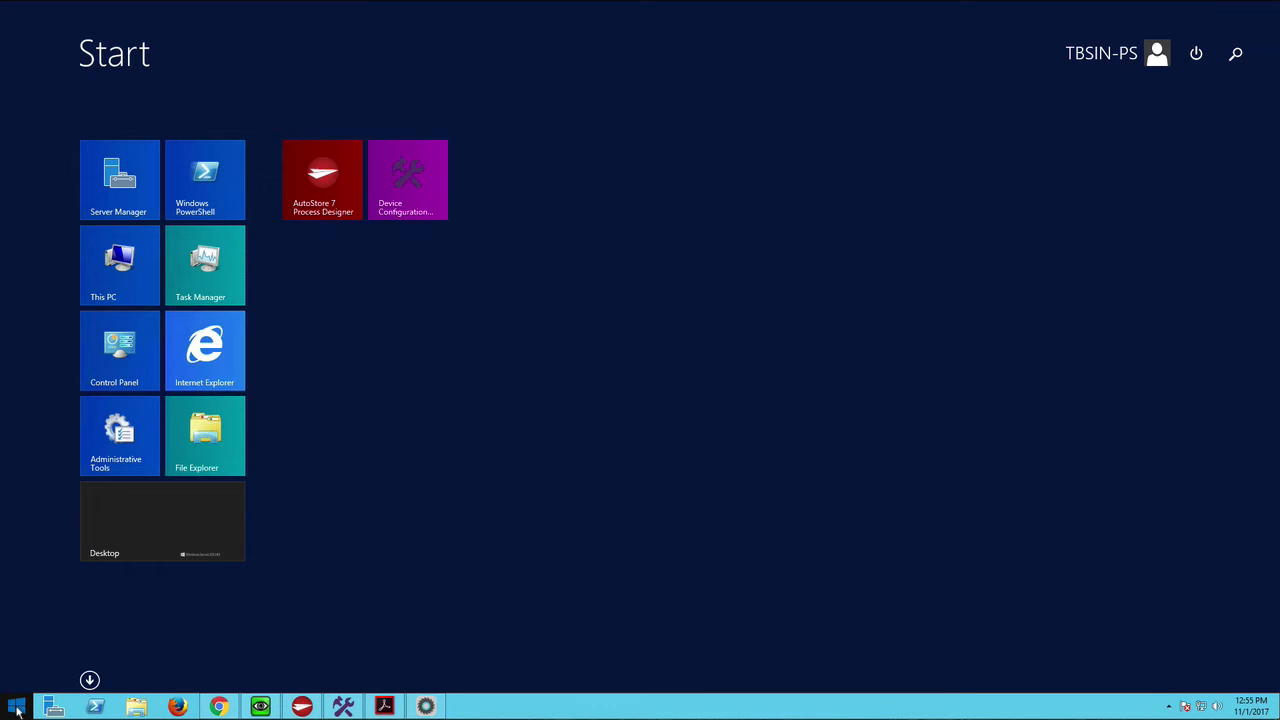
type("cmd")
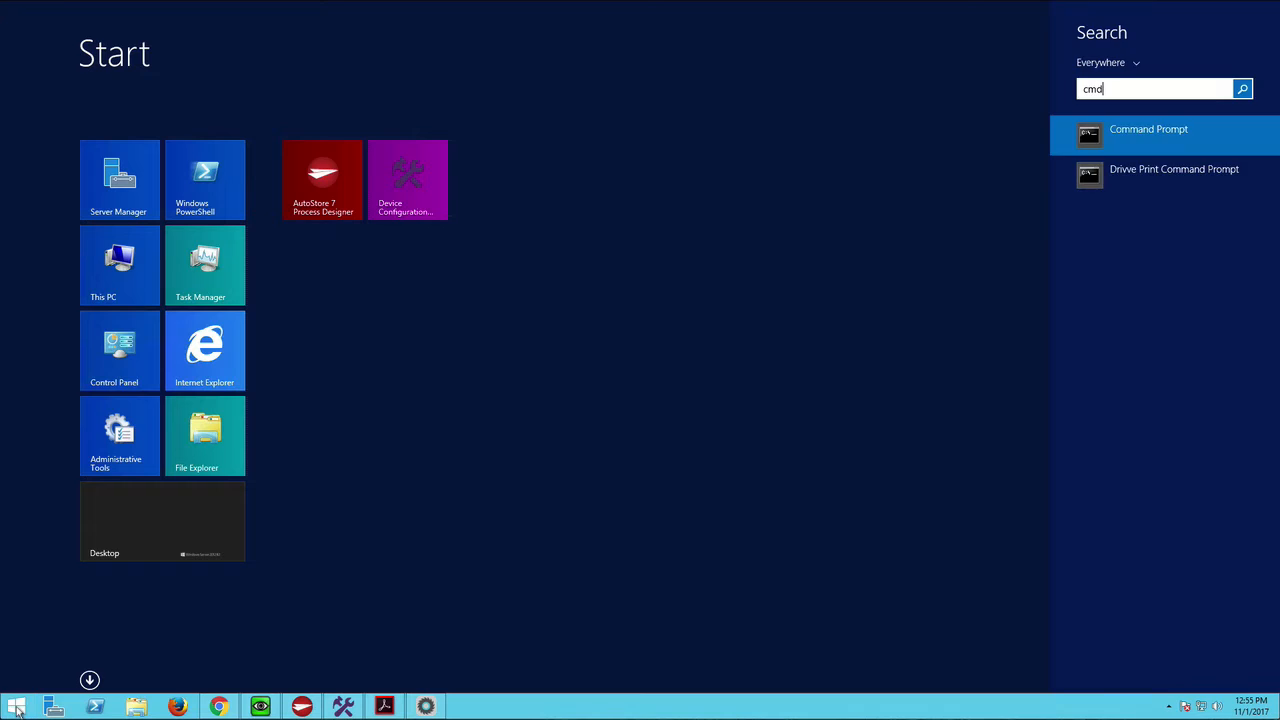
key("Return")
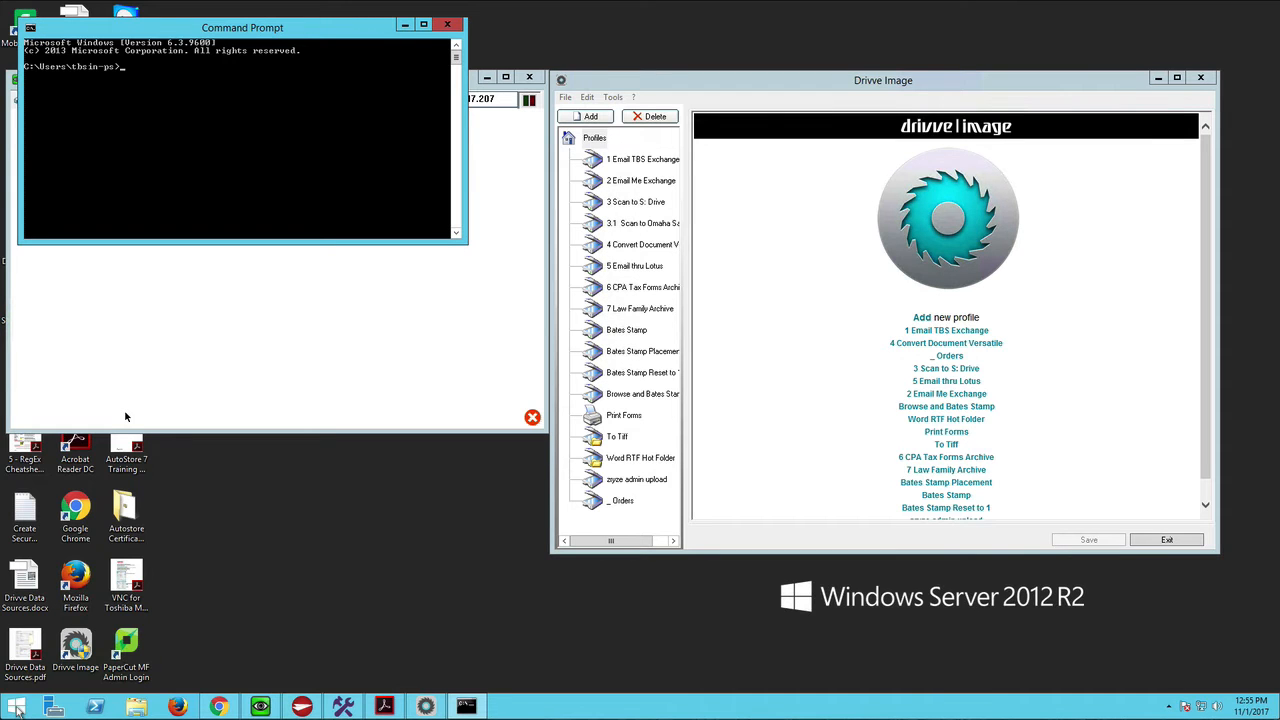
type("IP")
type("con")
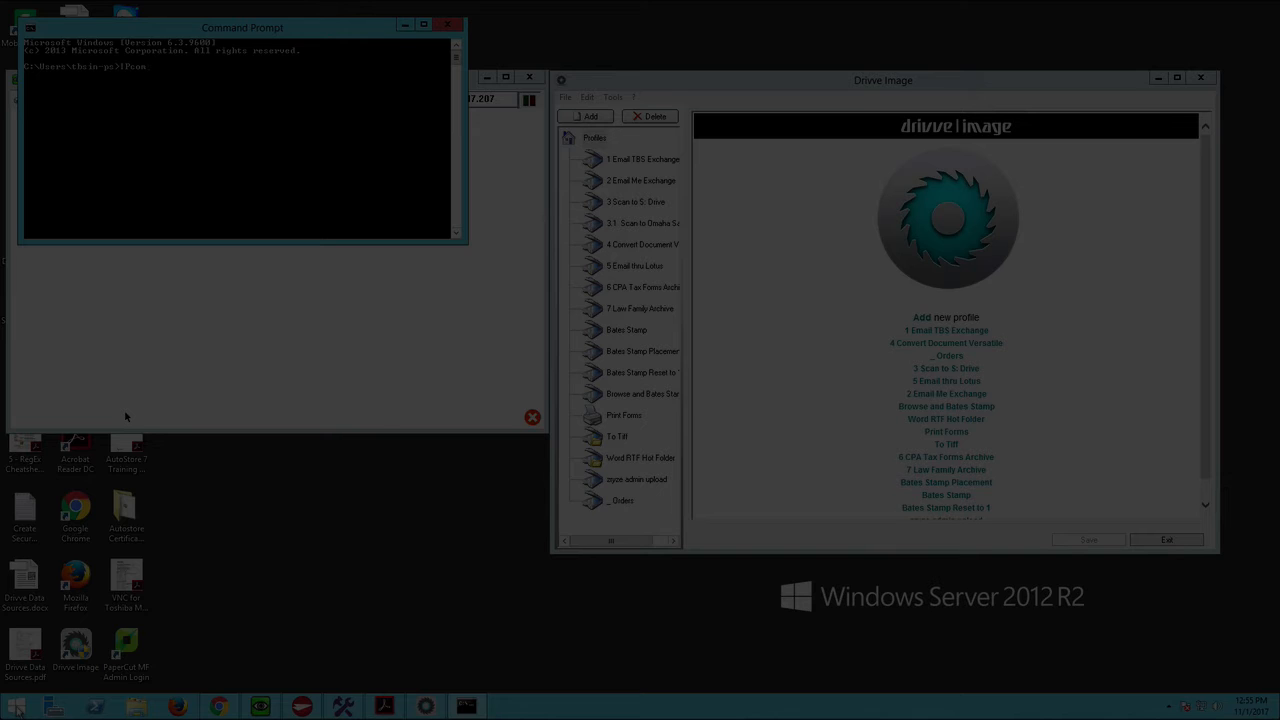
type("fig")
key("Return")
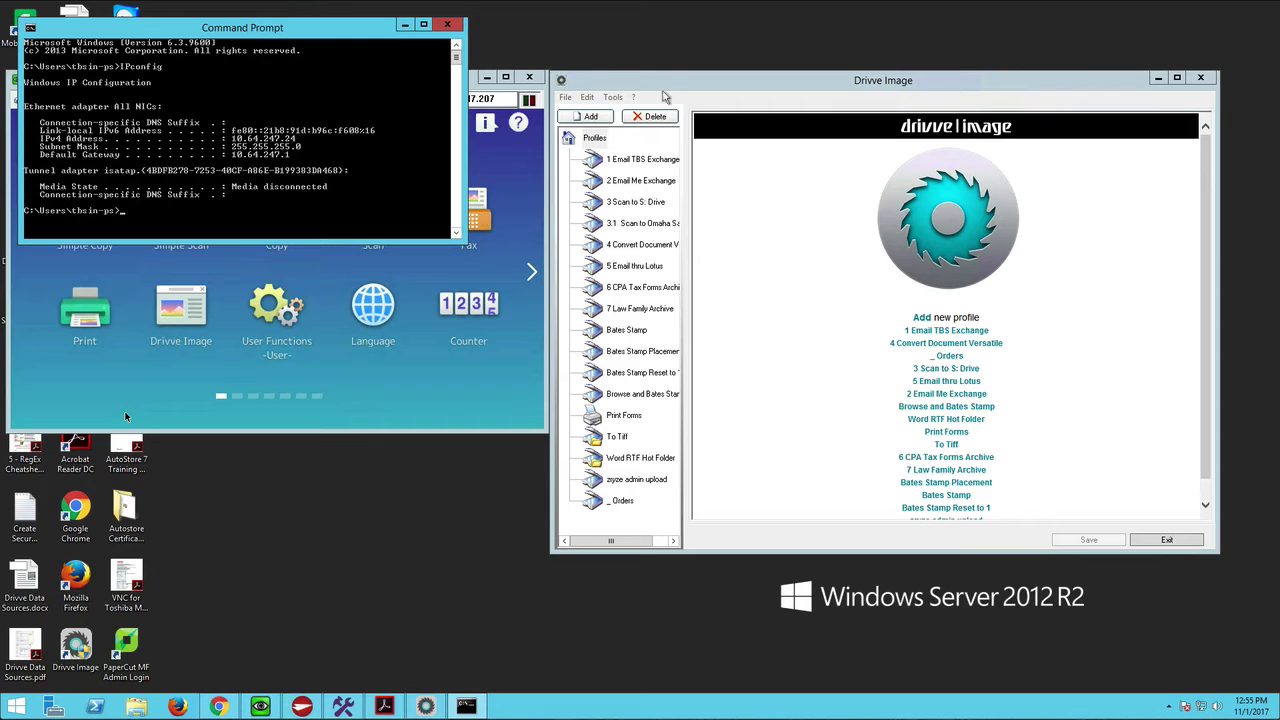
- Open the settings of the device at 10.64.247.207 in Drivve Image's Device Management and copy its Drivve Image Server Url
left_click(613, 97)
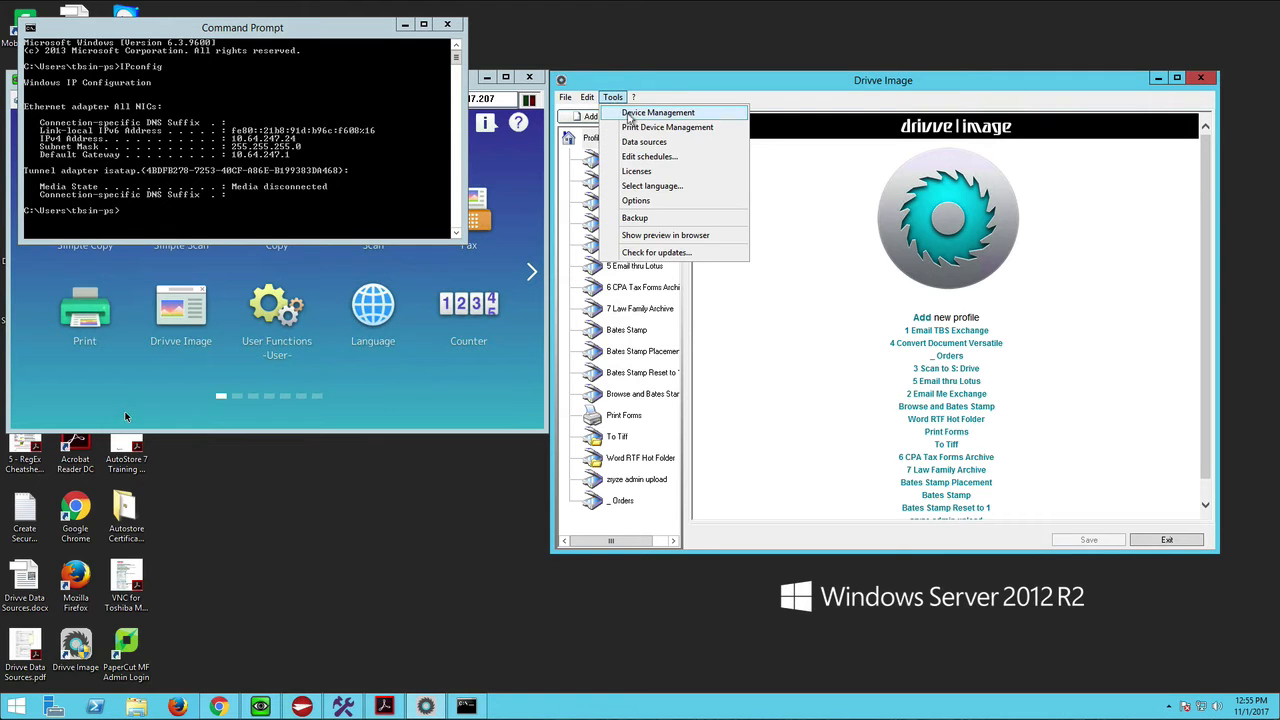
left_click(631, 114)
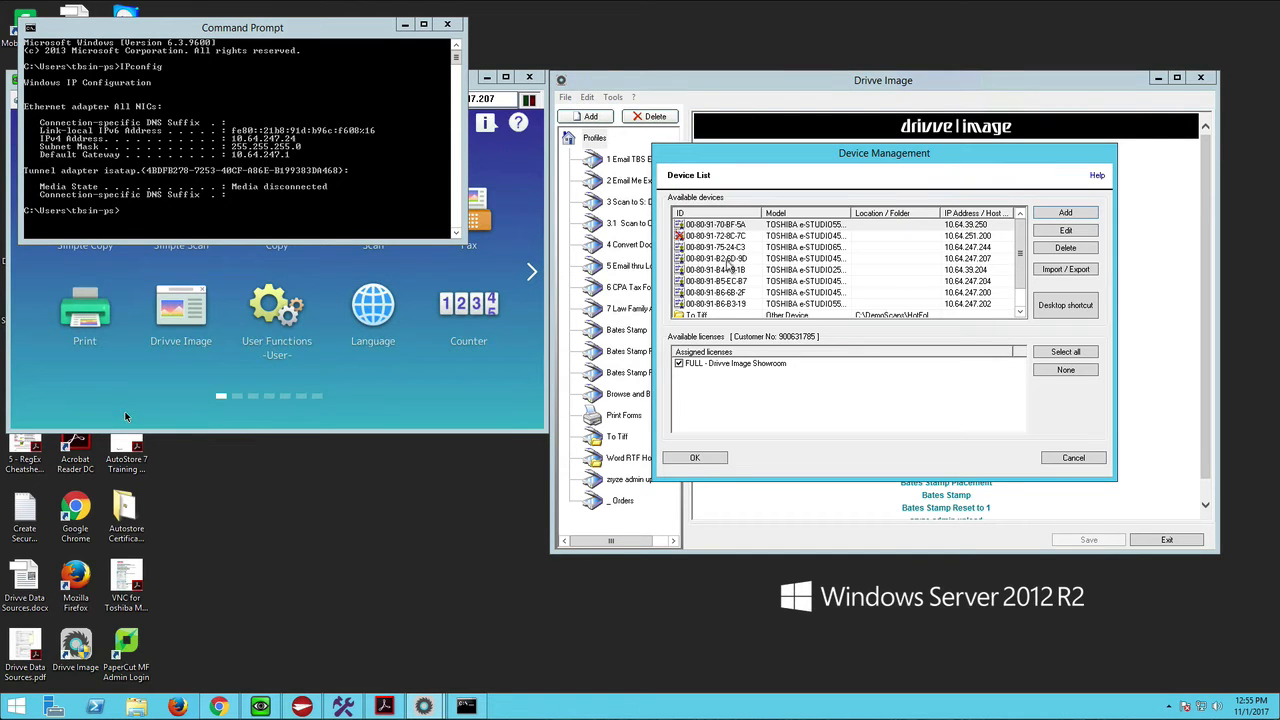
left_click(979, 260)
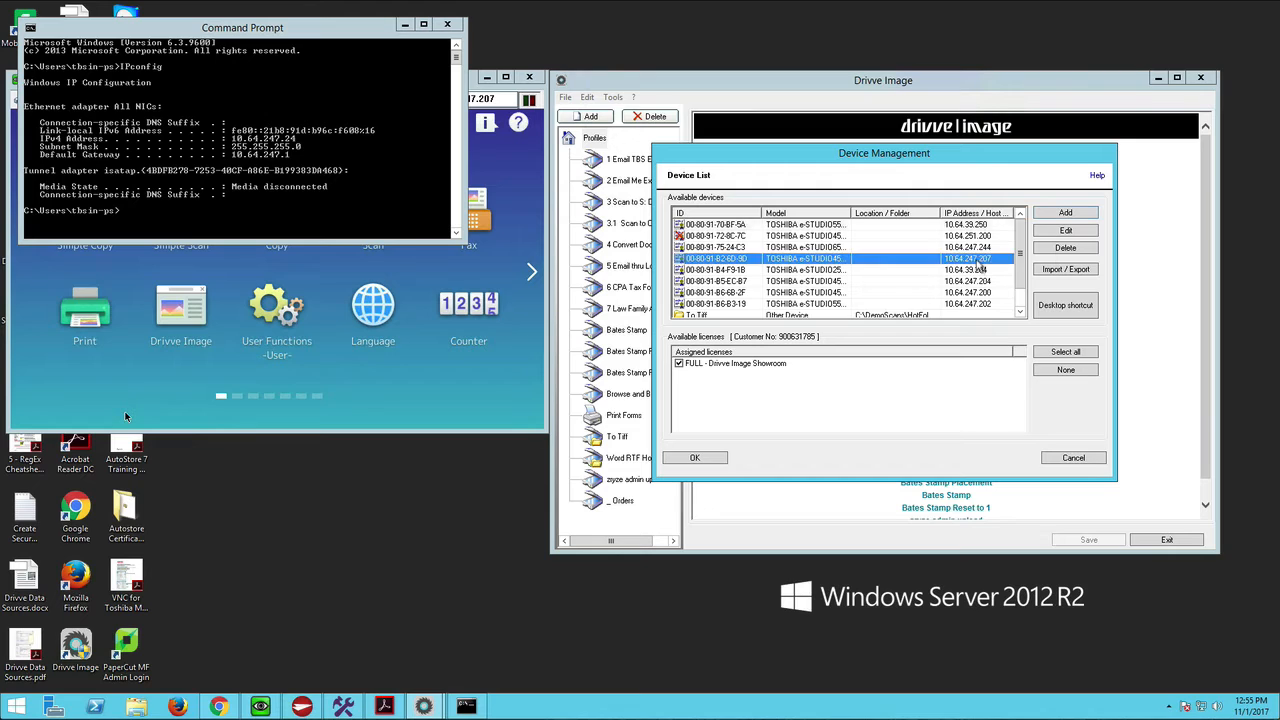
left_click(1066, 231)
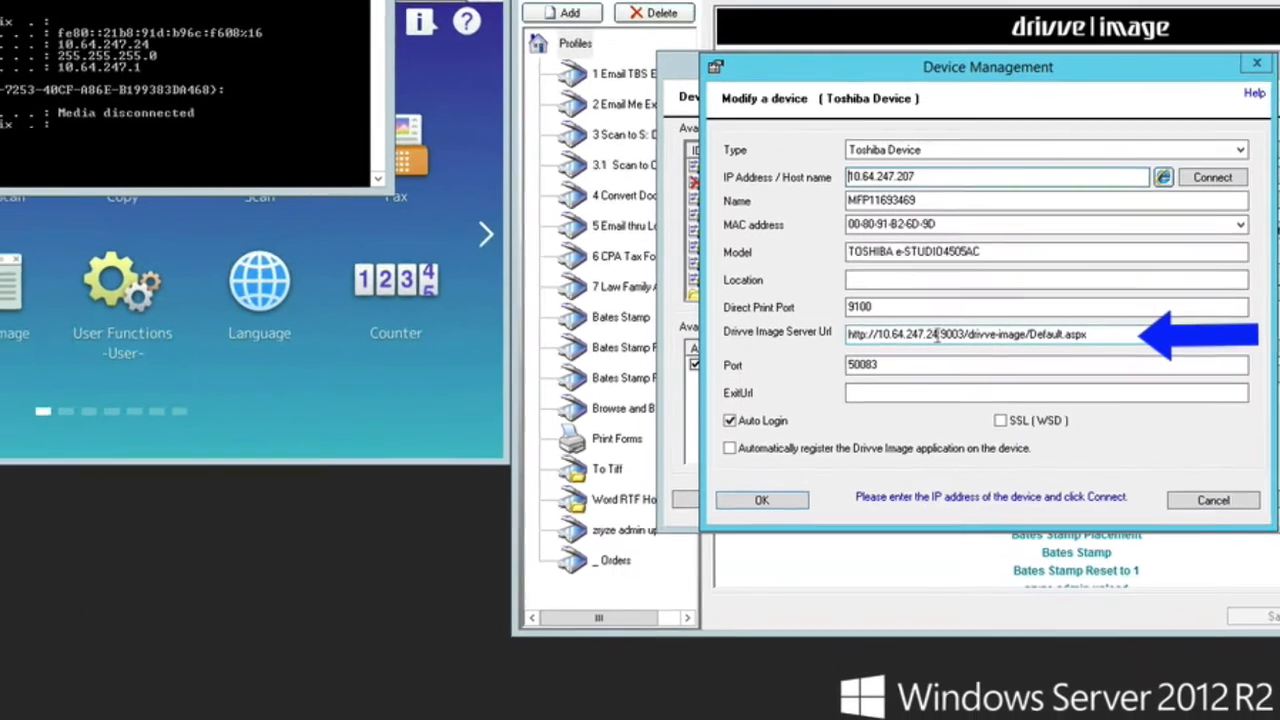
left_click(938, 335)
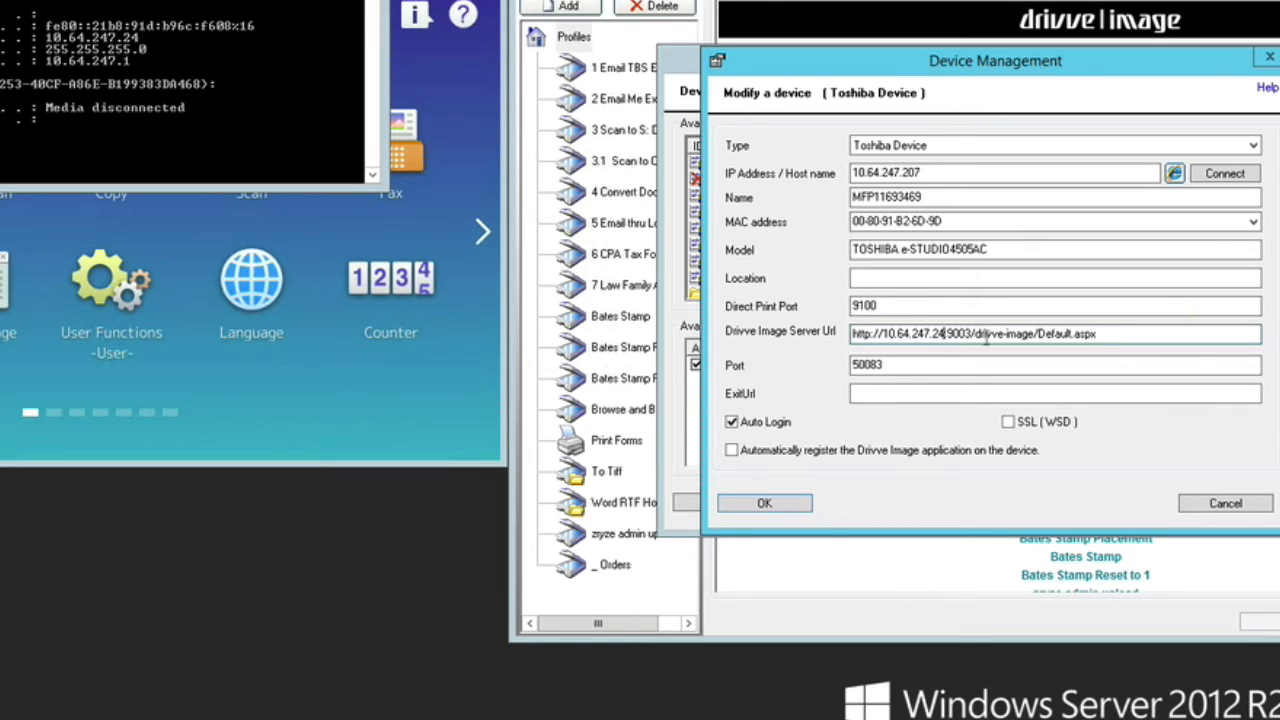
left_click_drag(1110, 340, 822, 340)
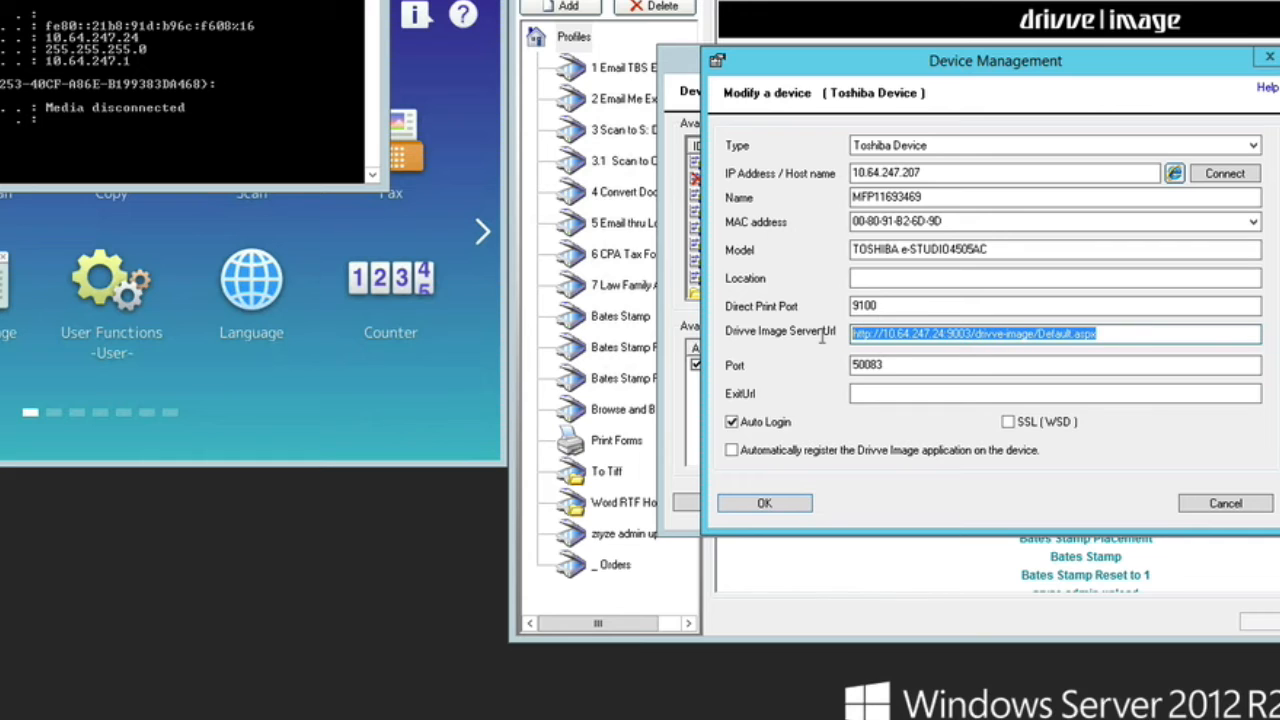
right_click(952, 335)
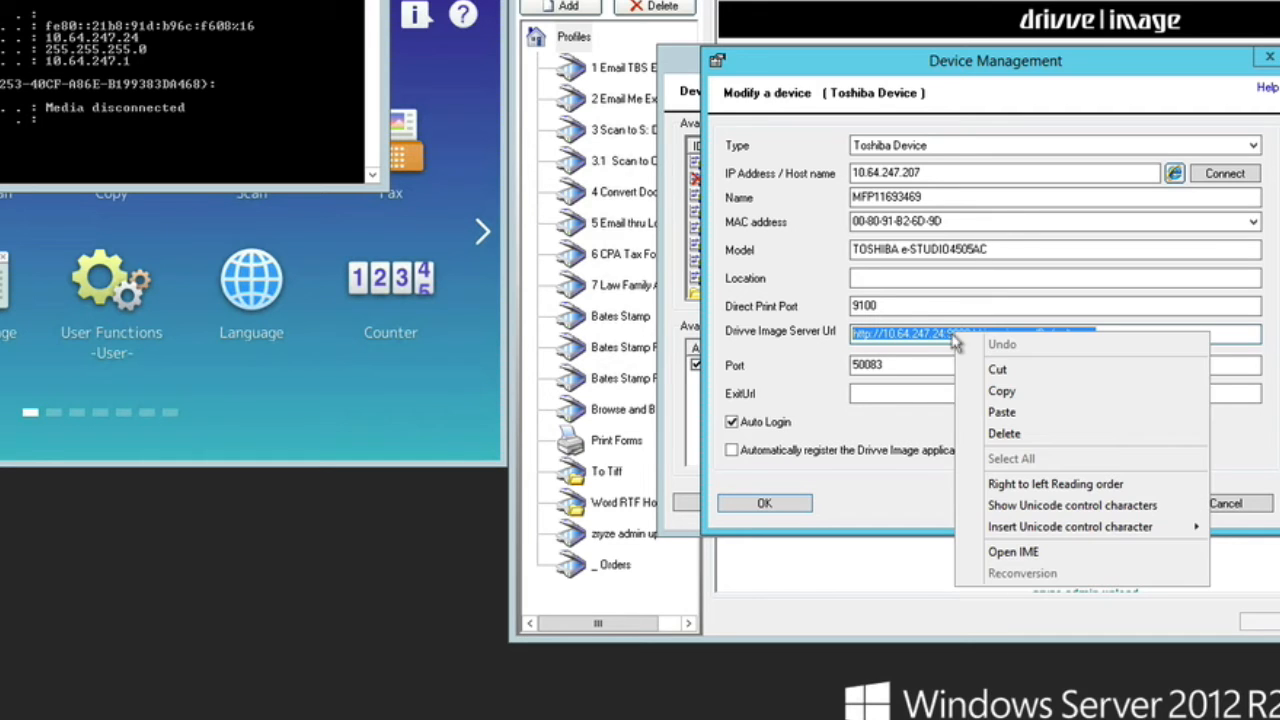
left_click(985, 391)
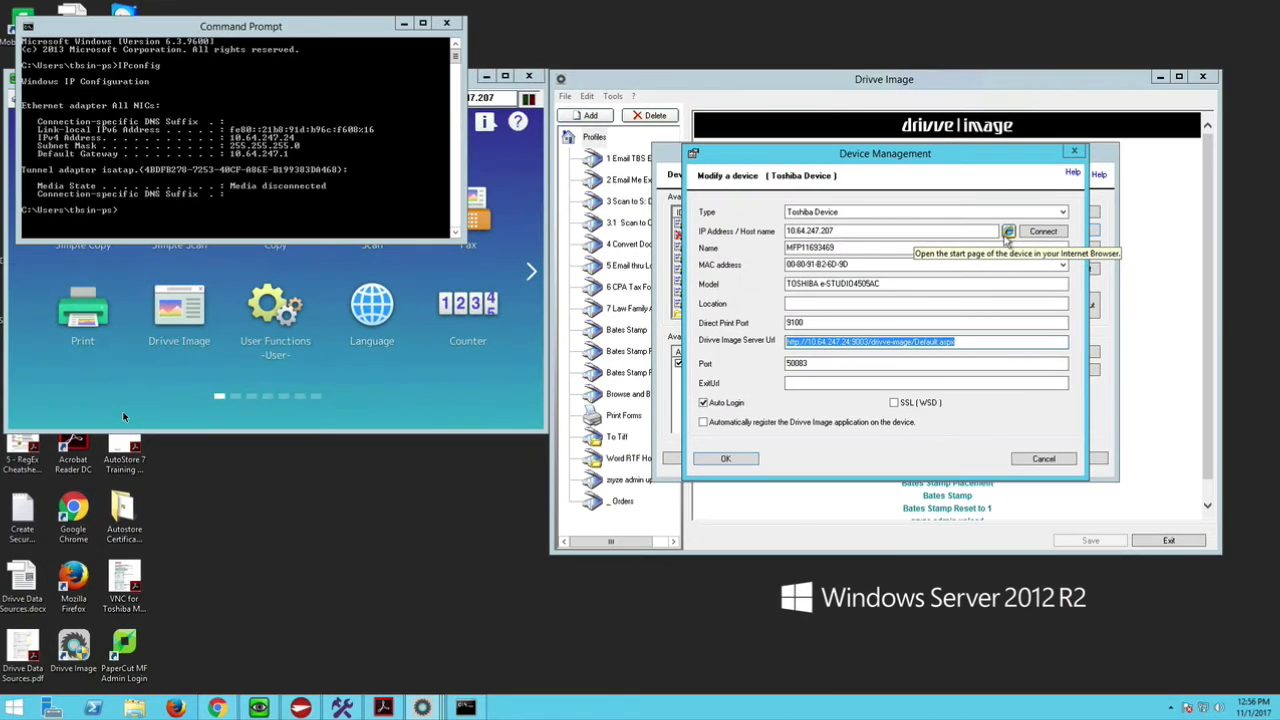
- Open the device's TopAccess web page from its settings and go to the EWB setup in Administration
left_click(1007, 232)
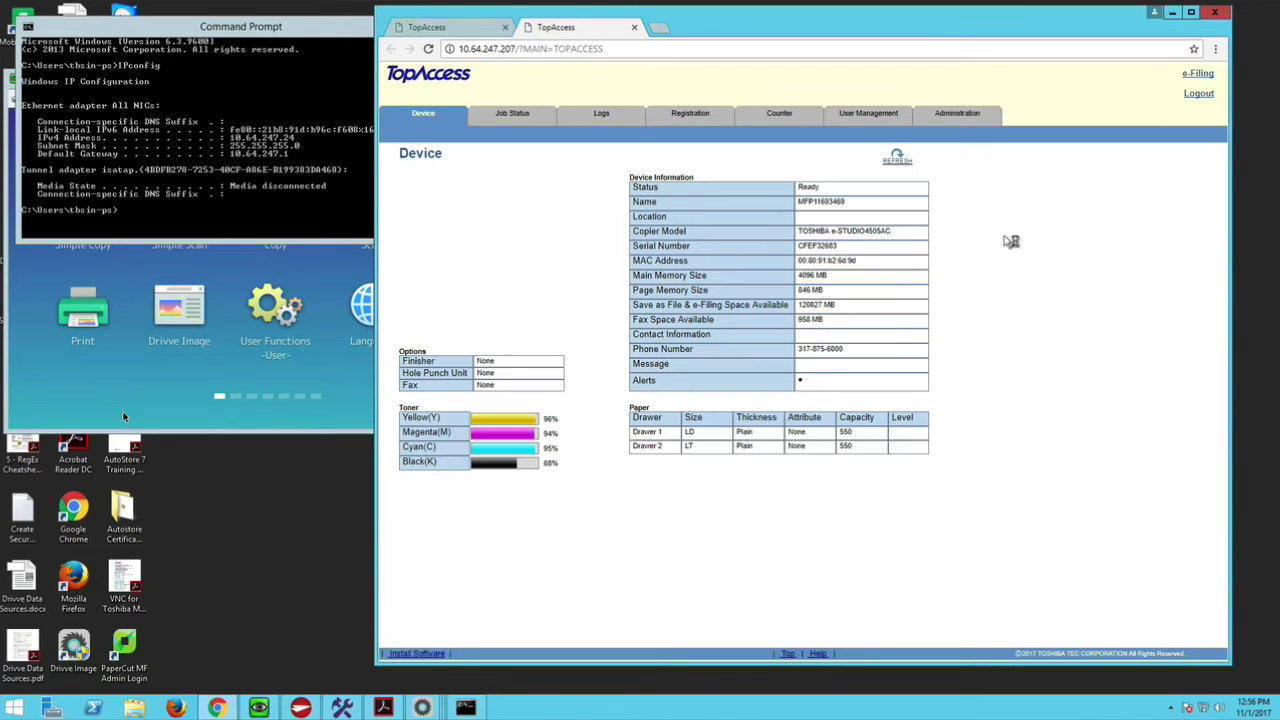
left_click(958, 116)
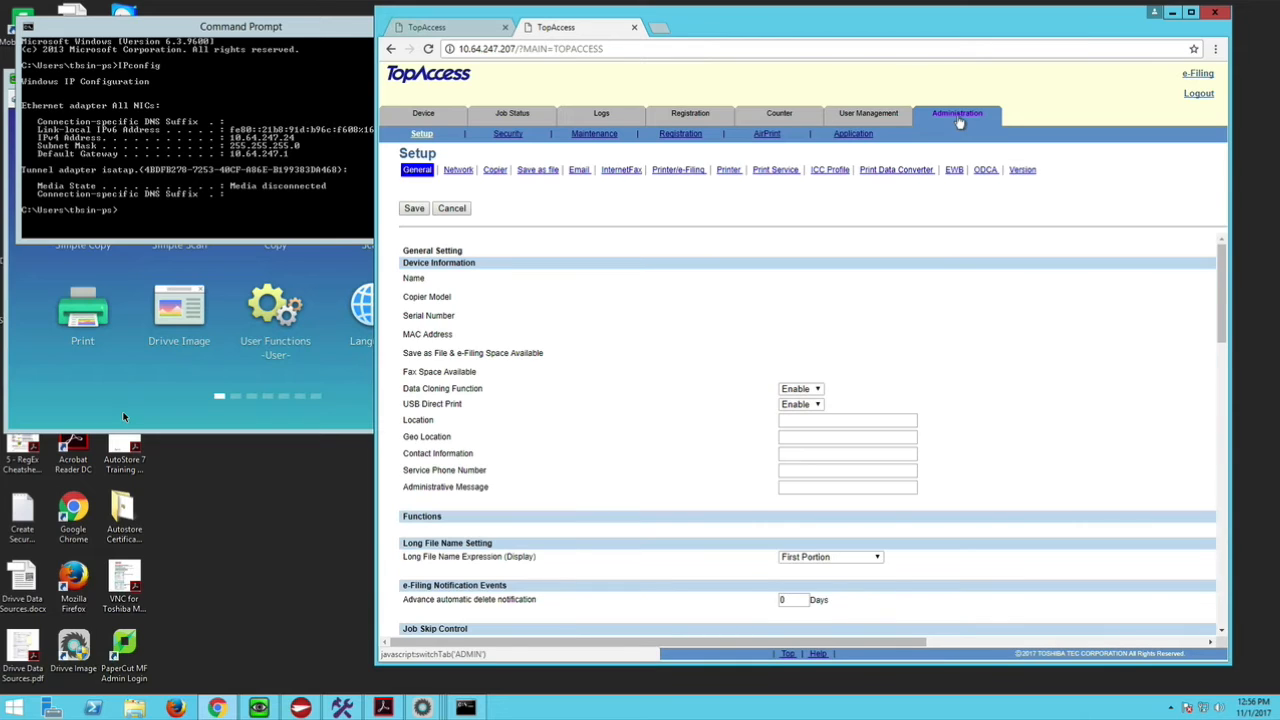
left_click(952, 172)
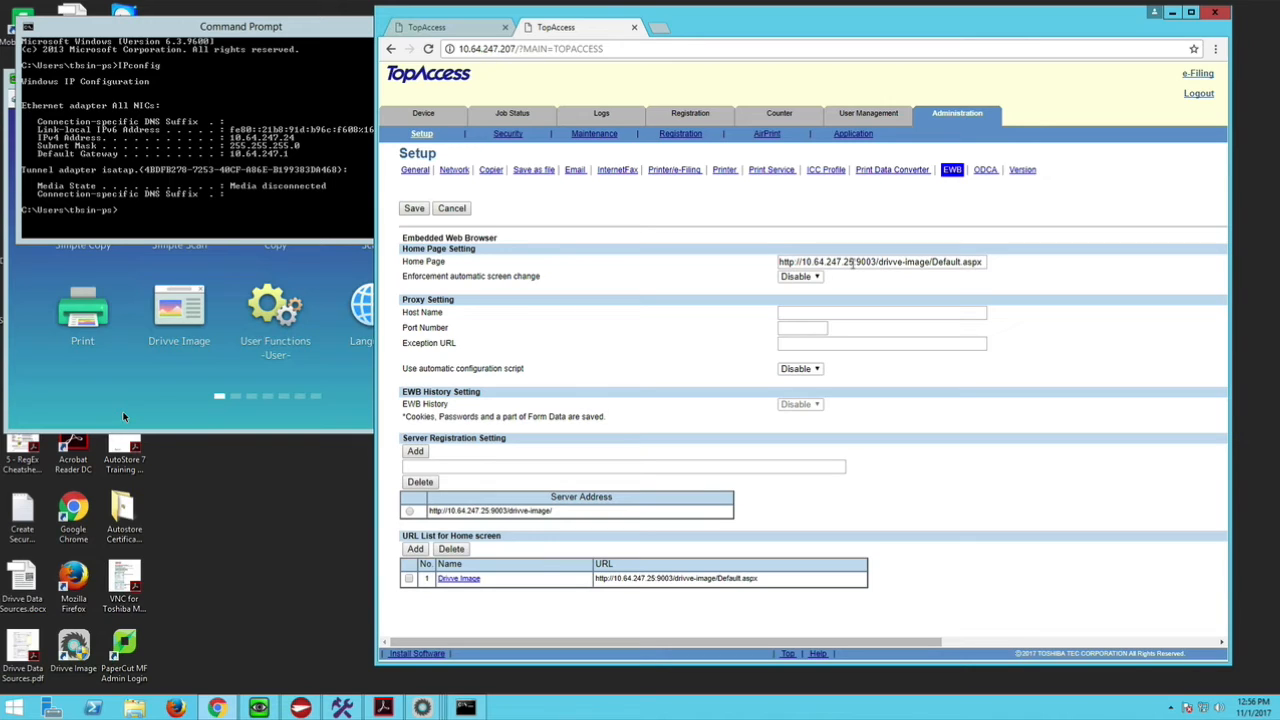
left_click(853, 262)
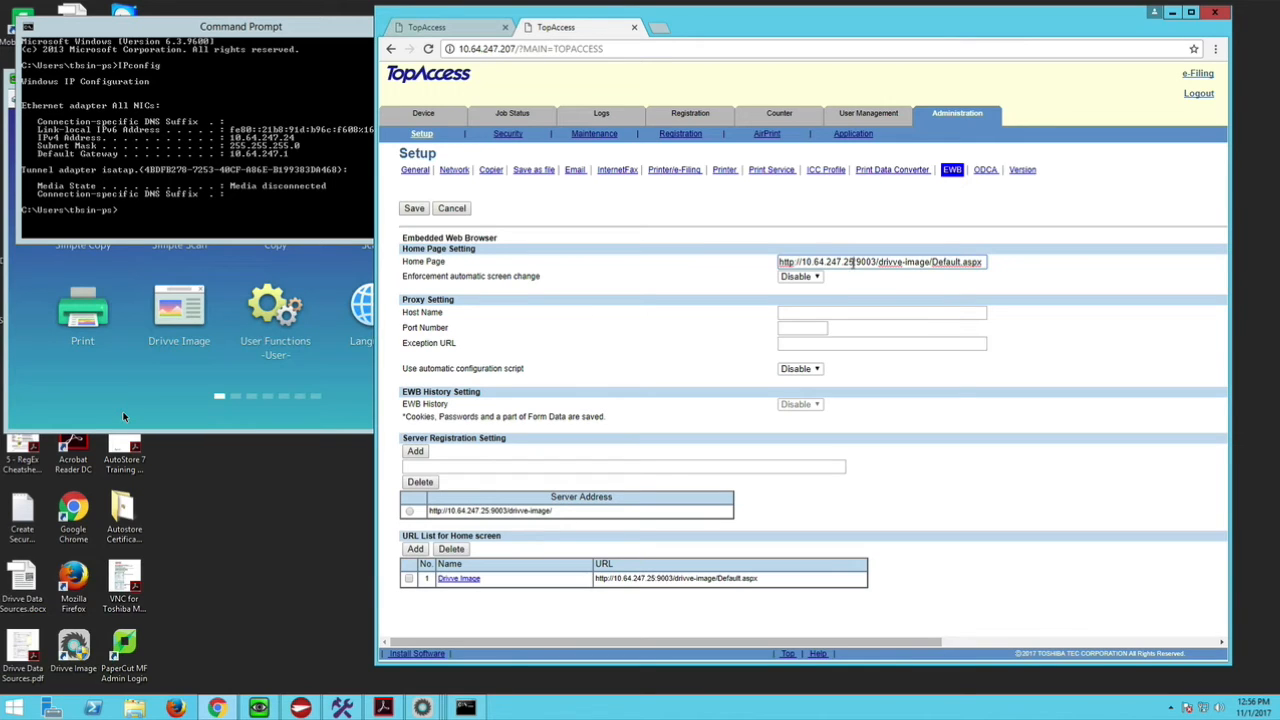
triple_click(853, 262)
right_click(853, 263)
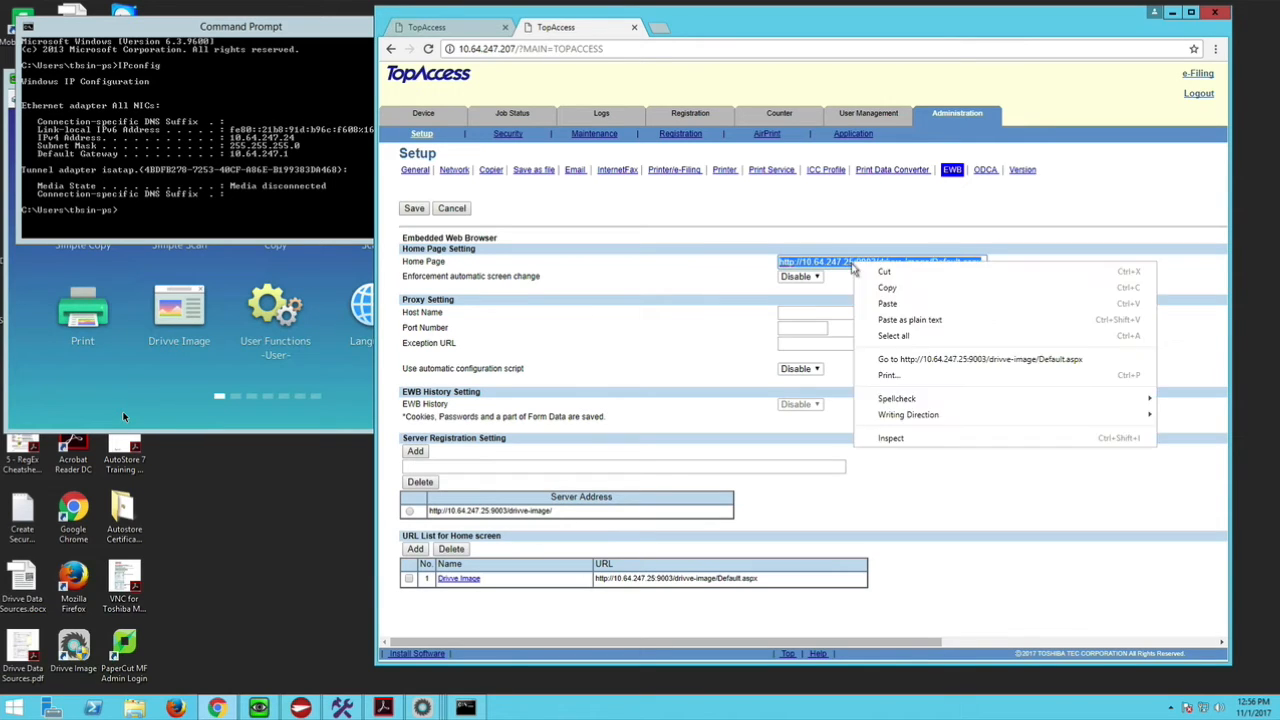
left_click(877, 304)
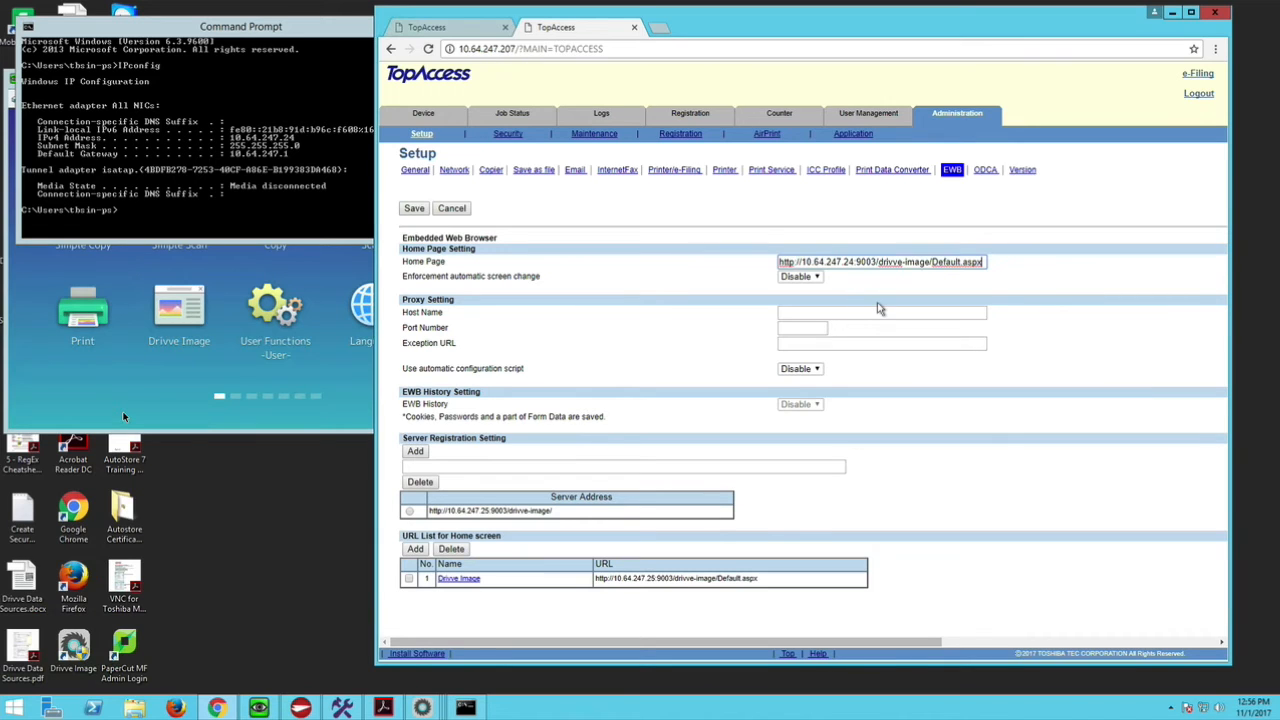
left_click(551, 467)
right_click(552, 470)
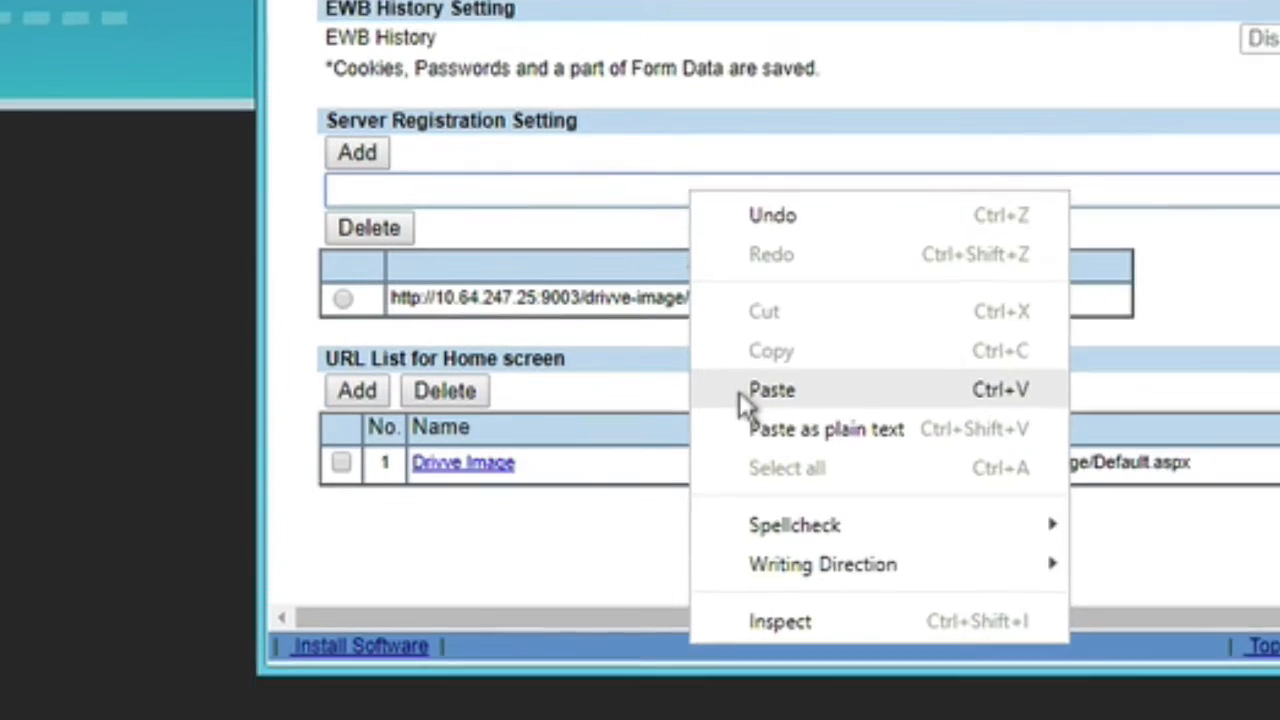
left_click(580, 549)
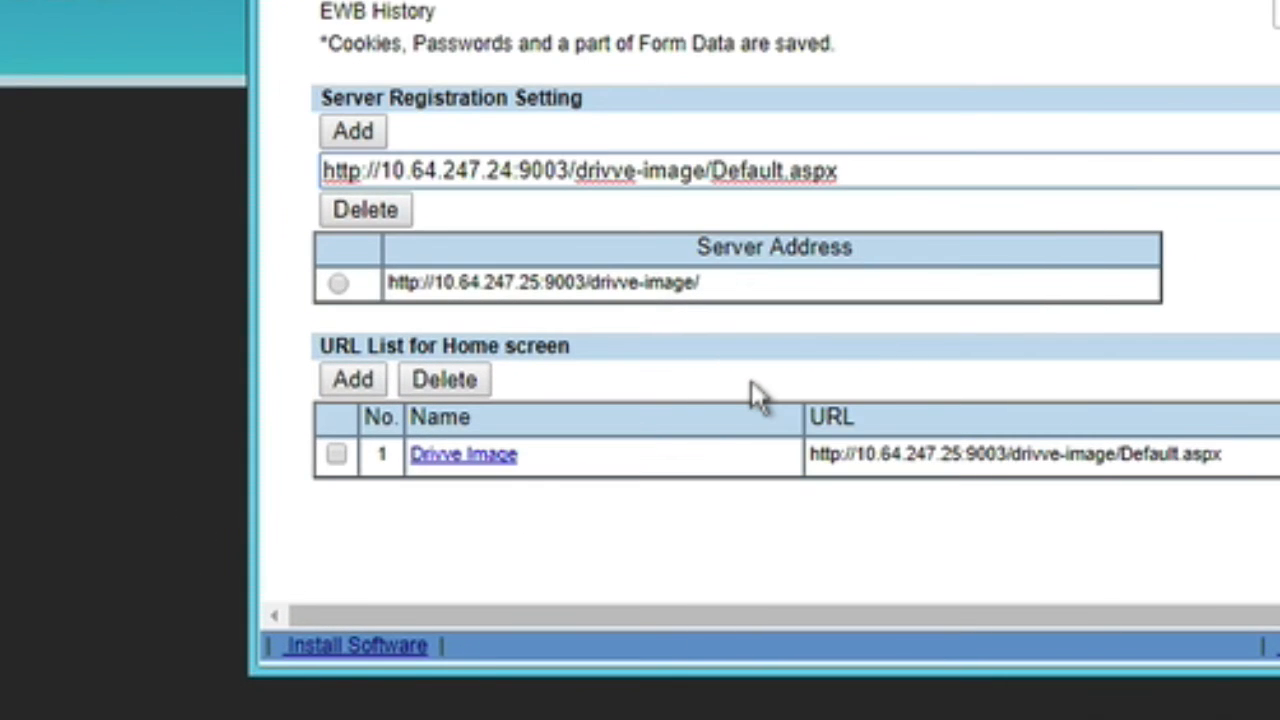
key("BackSpace")
key("BackSpace")
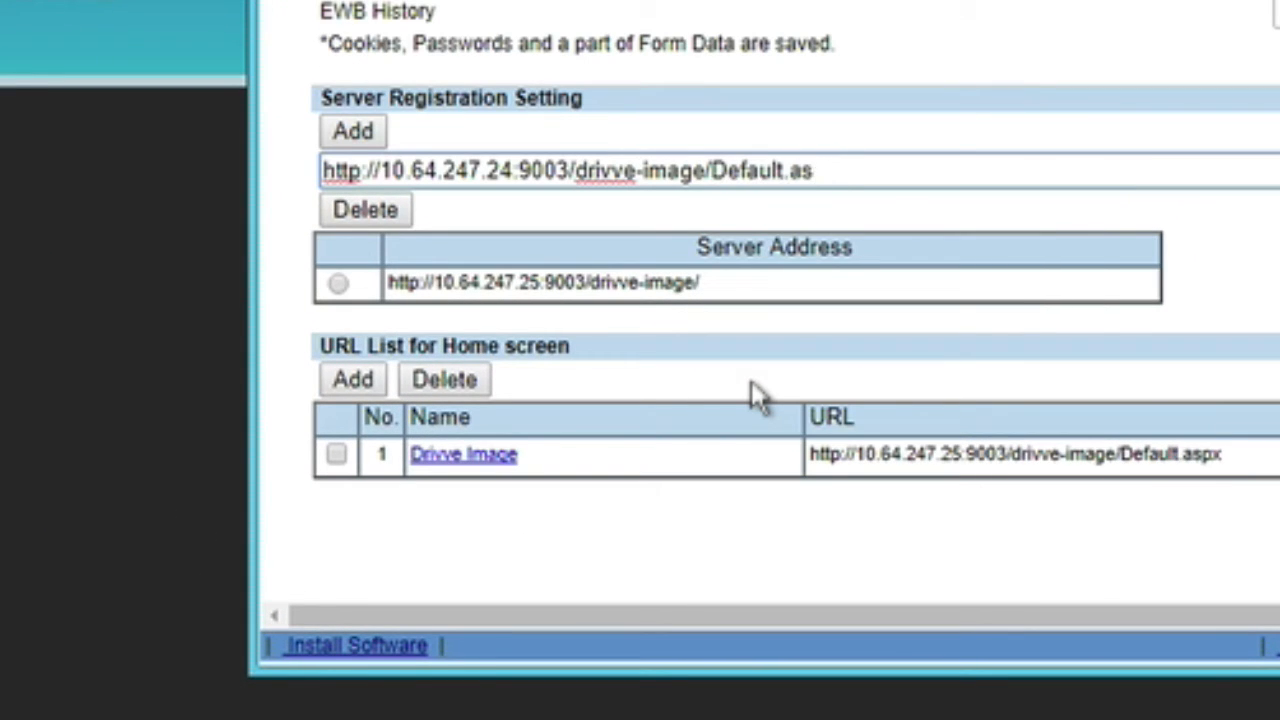
key("BackSpace")
key("BackSpace")
key("BackSpace")
key("BackSpace")
key("BackSpace")
key("BackSpace")
key("BackSpace")
key("BackSpace")
key("BackSpace")
key("BackSpace")
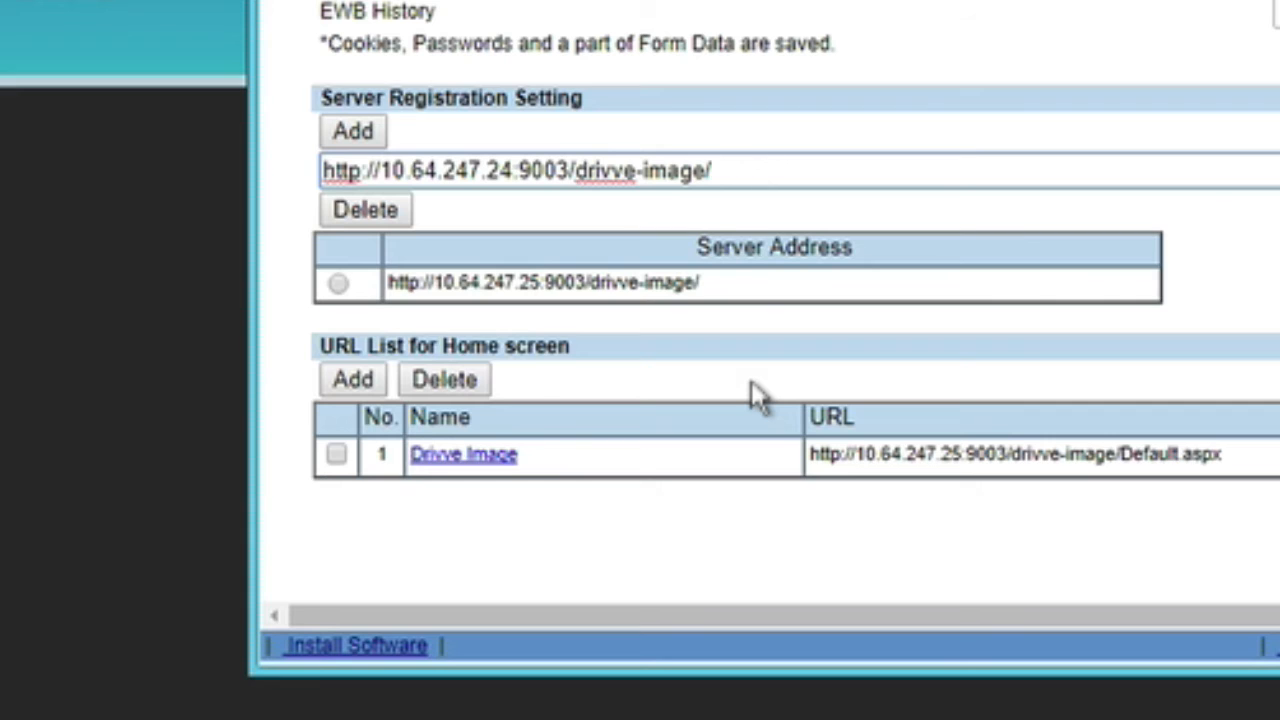
left_click(338, 137)
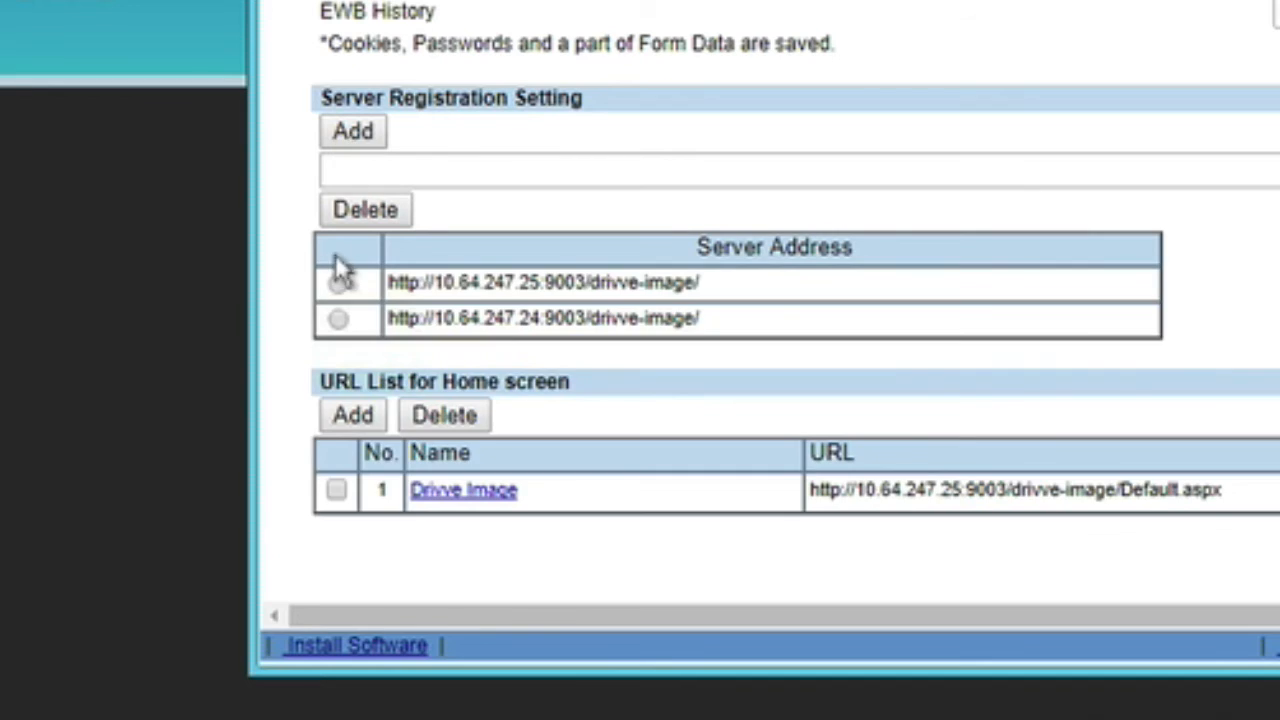
left_click(338, 283)
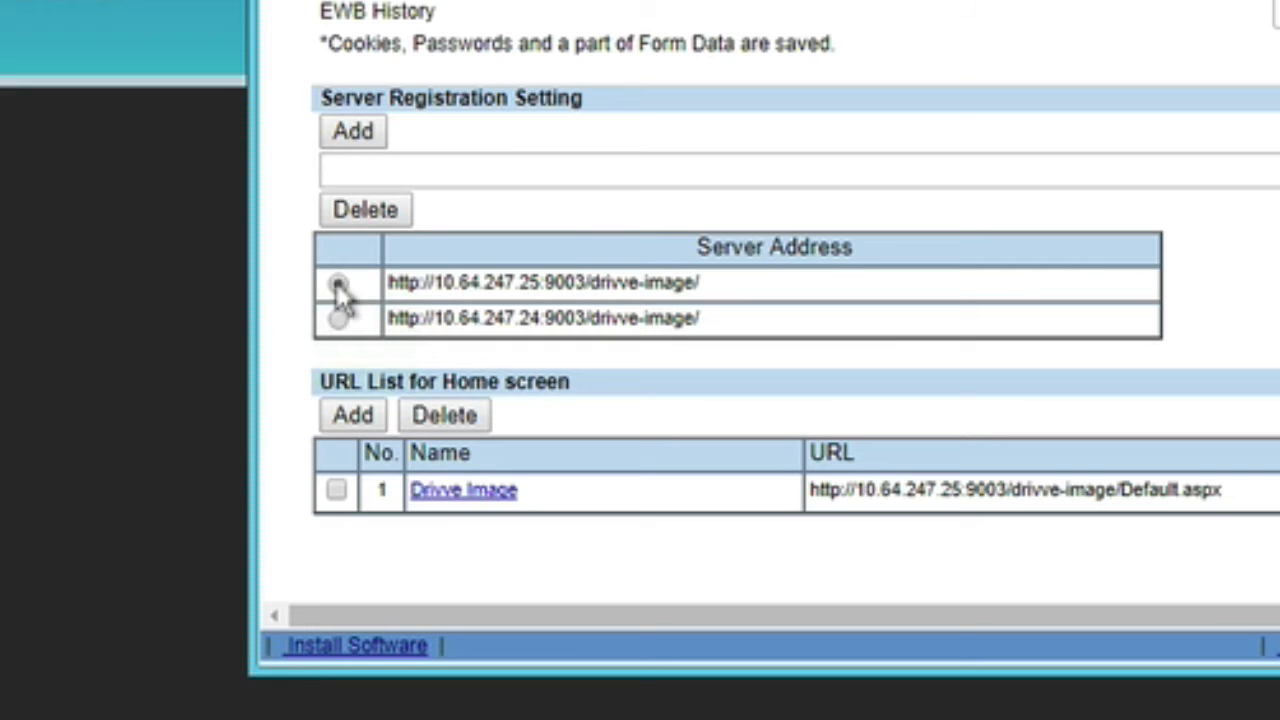
left_click(365, 209)
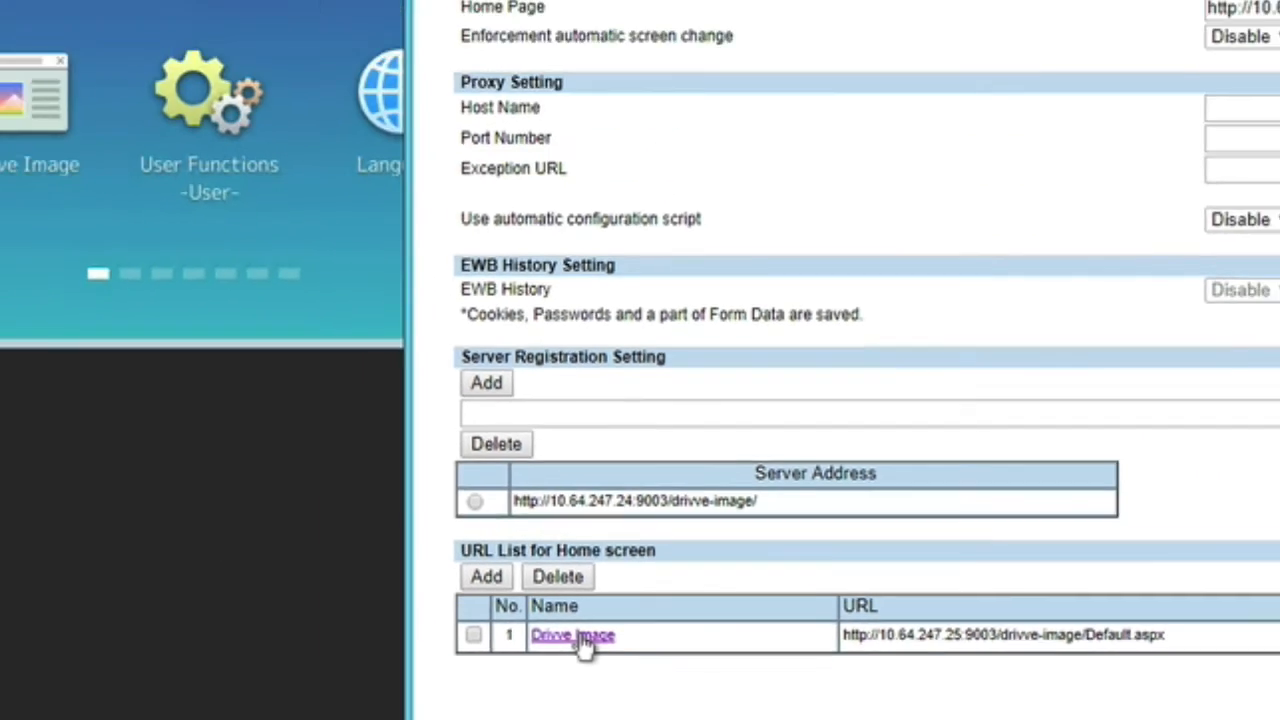
left_click(470, 458)
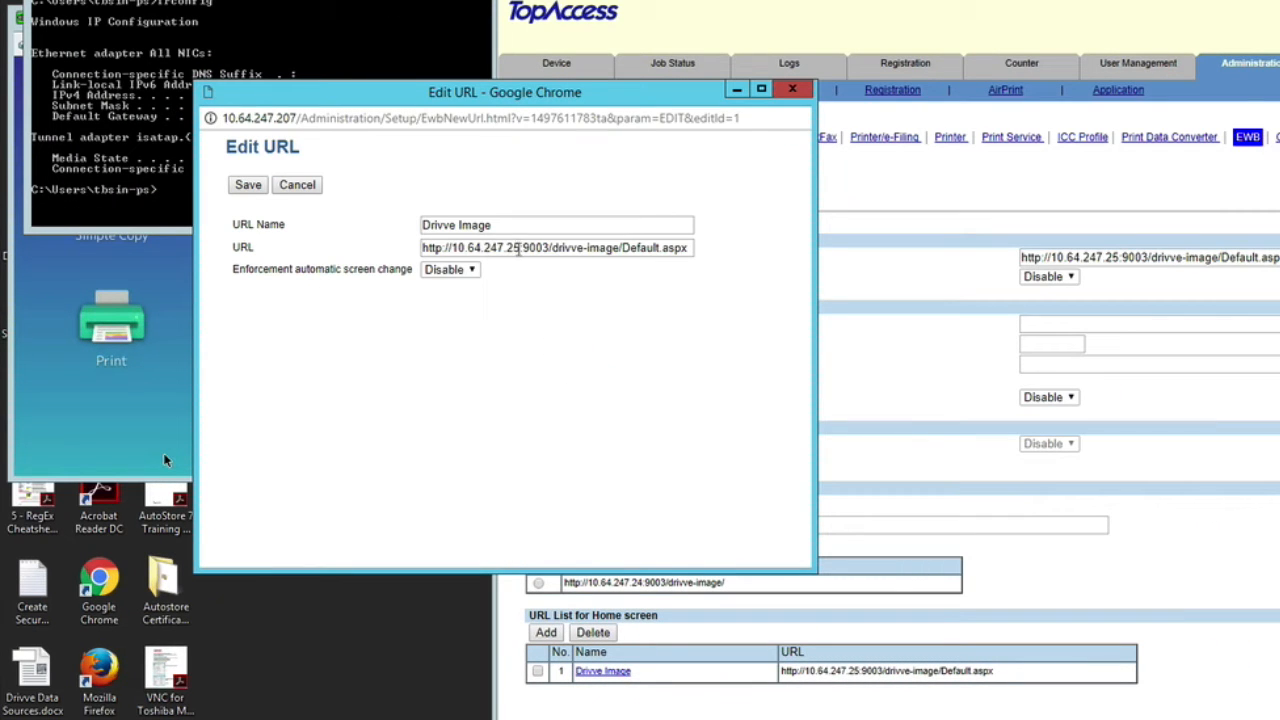
left_click(518, 248)
key("BackSpace")
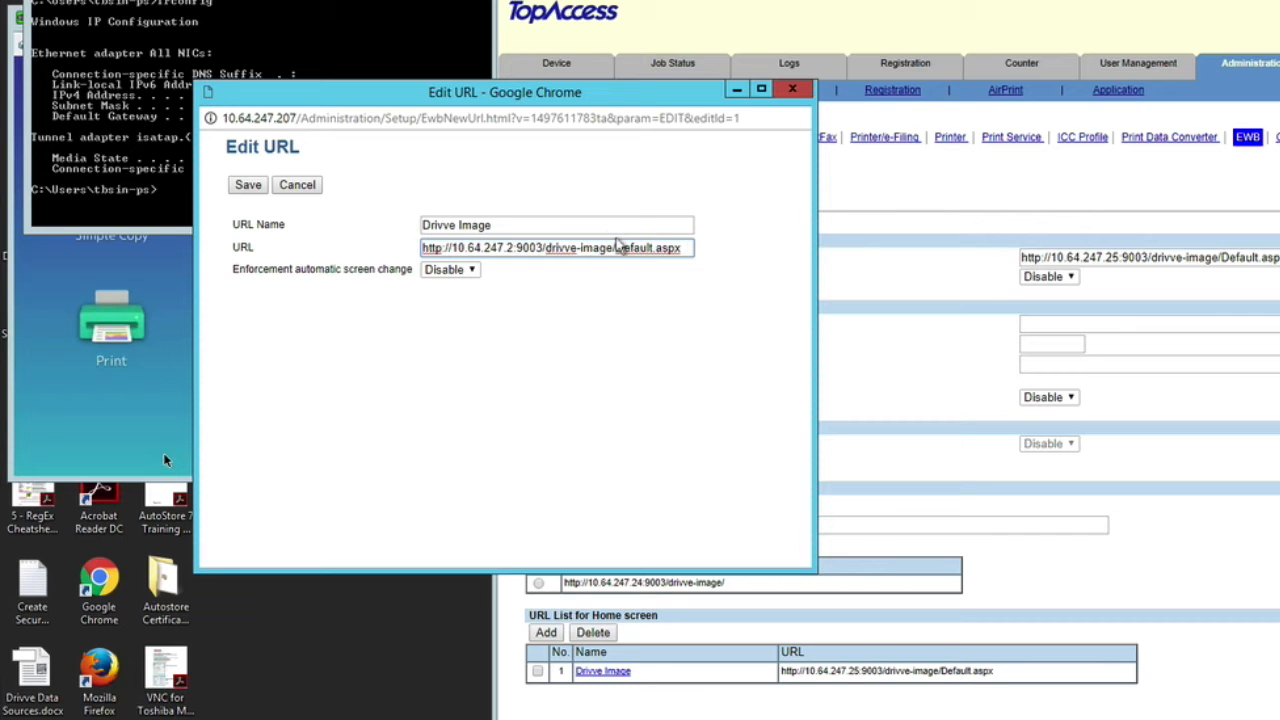
type("4")
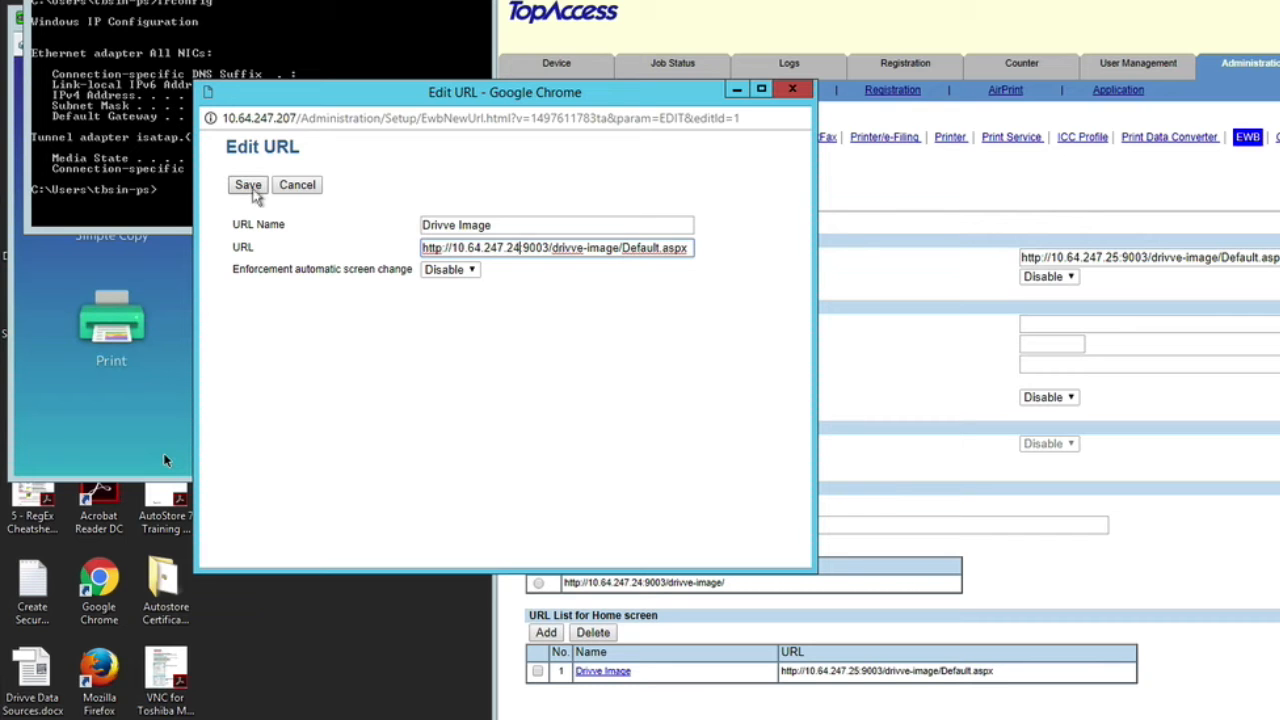
left_click(253, 191)
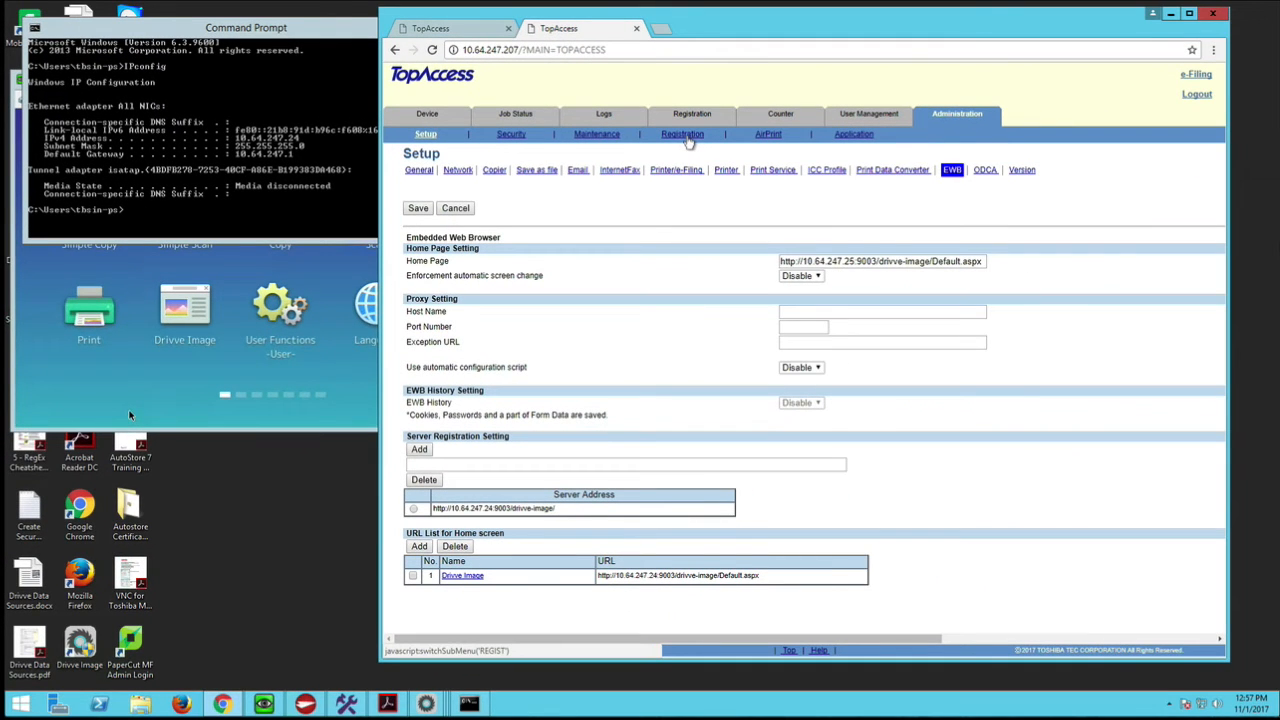
- Delete the Drivve Image entry at panel button 7 from the Public Home registration
left_click(687, 139)
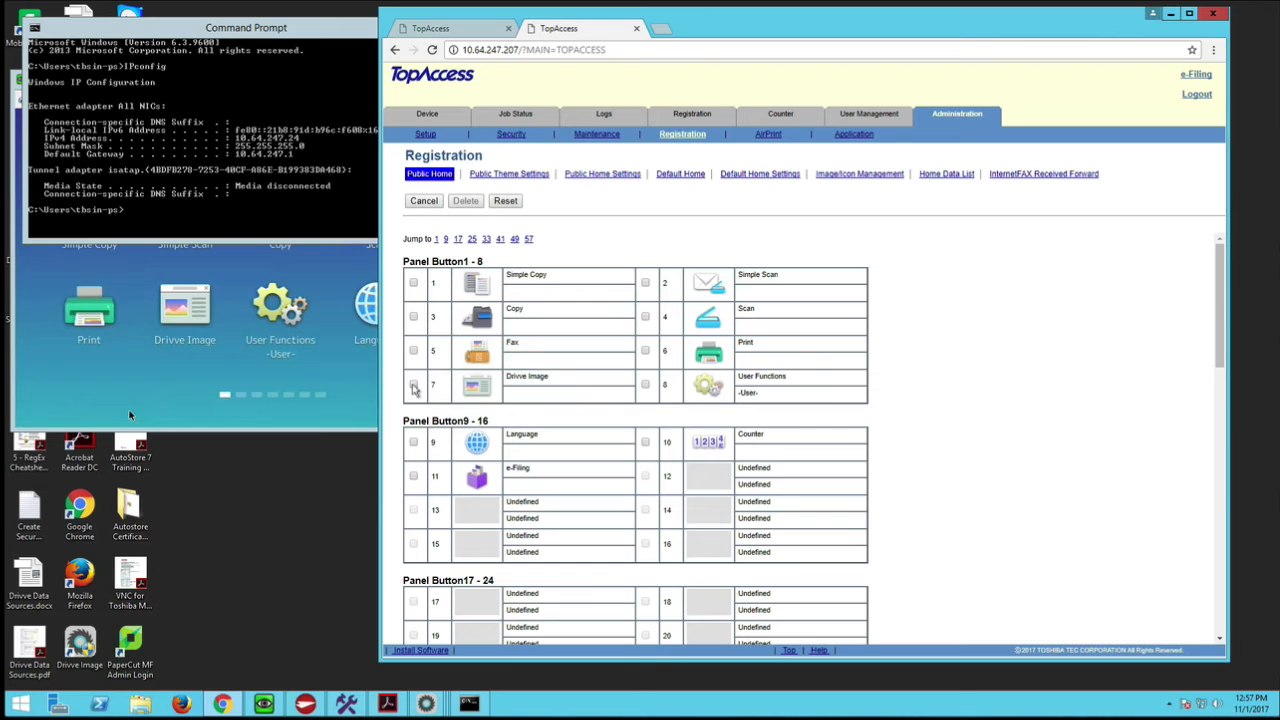
left_click(413, 386)
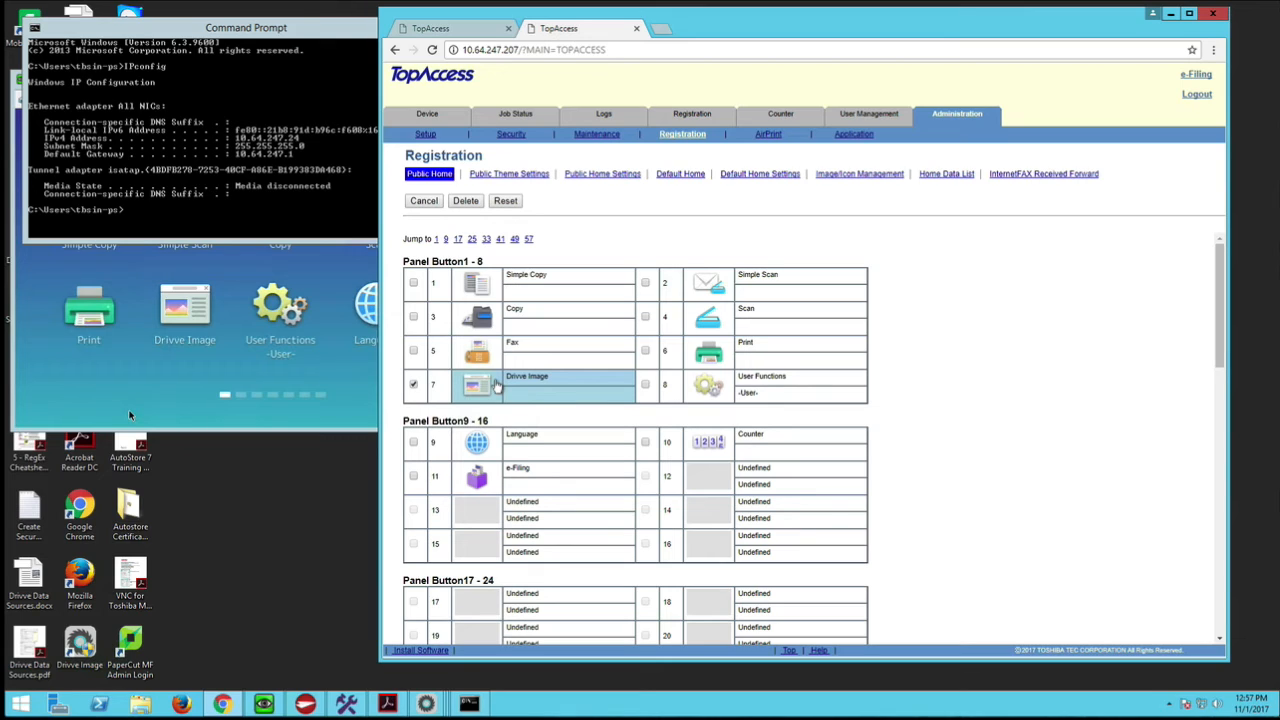
left_click(467, 201)
left_click(864, 124)
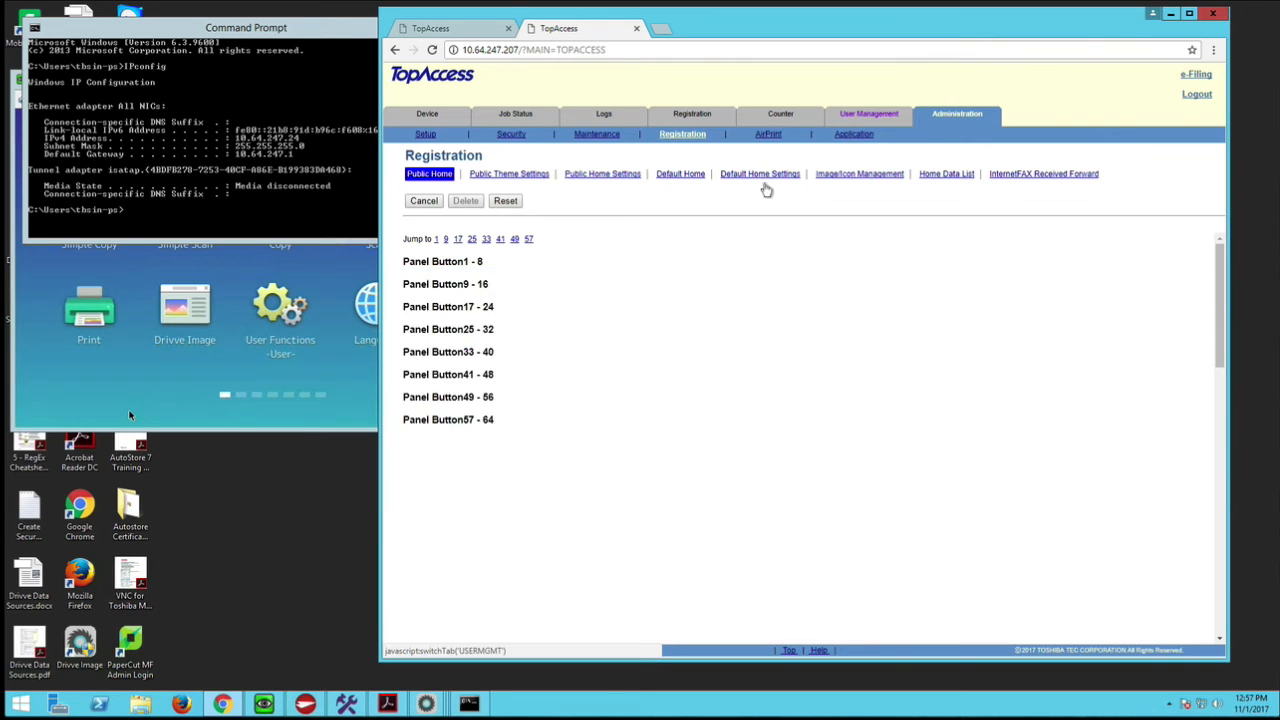
- Register Drivve Image from the URL list on panel button 7 of the Public Home and save its settings
left_click(485, 392)
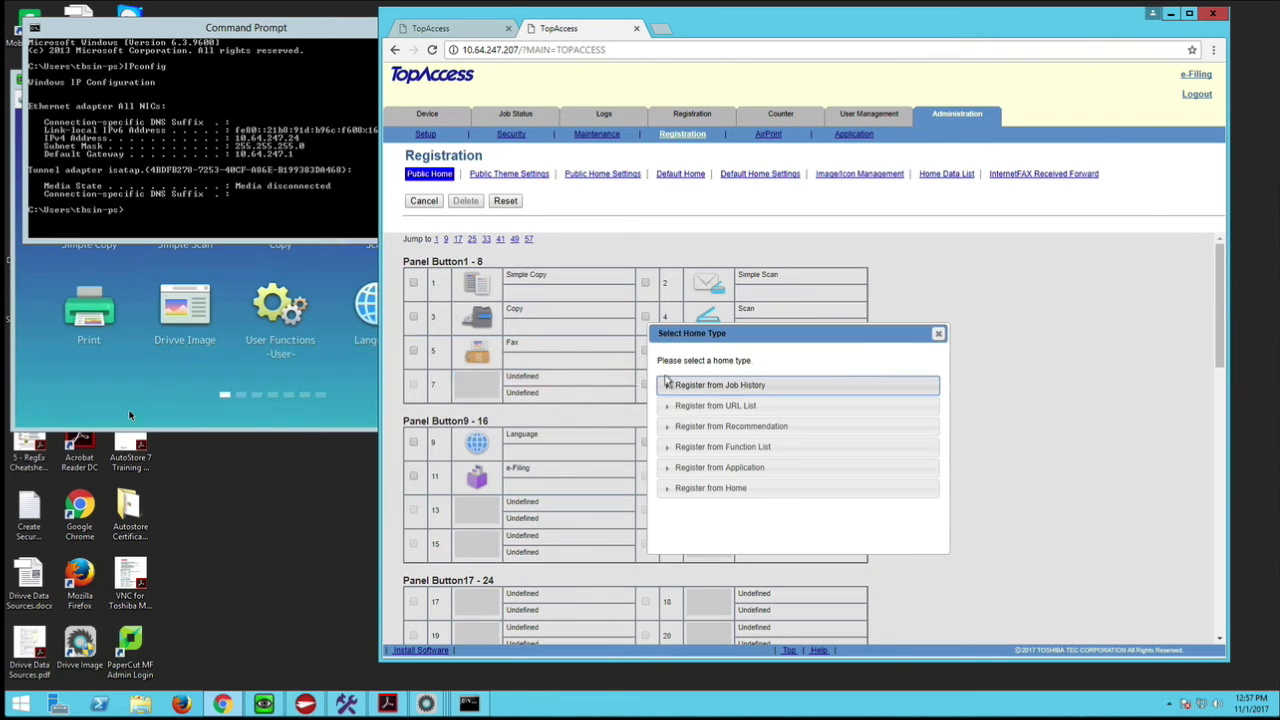
left_click(668, 406)
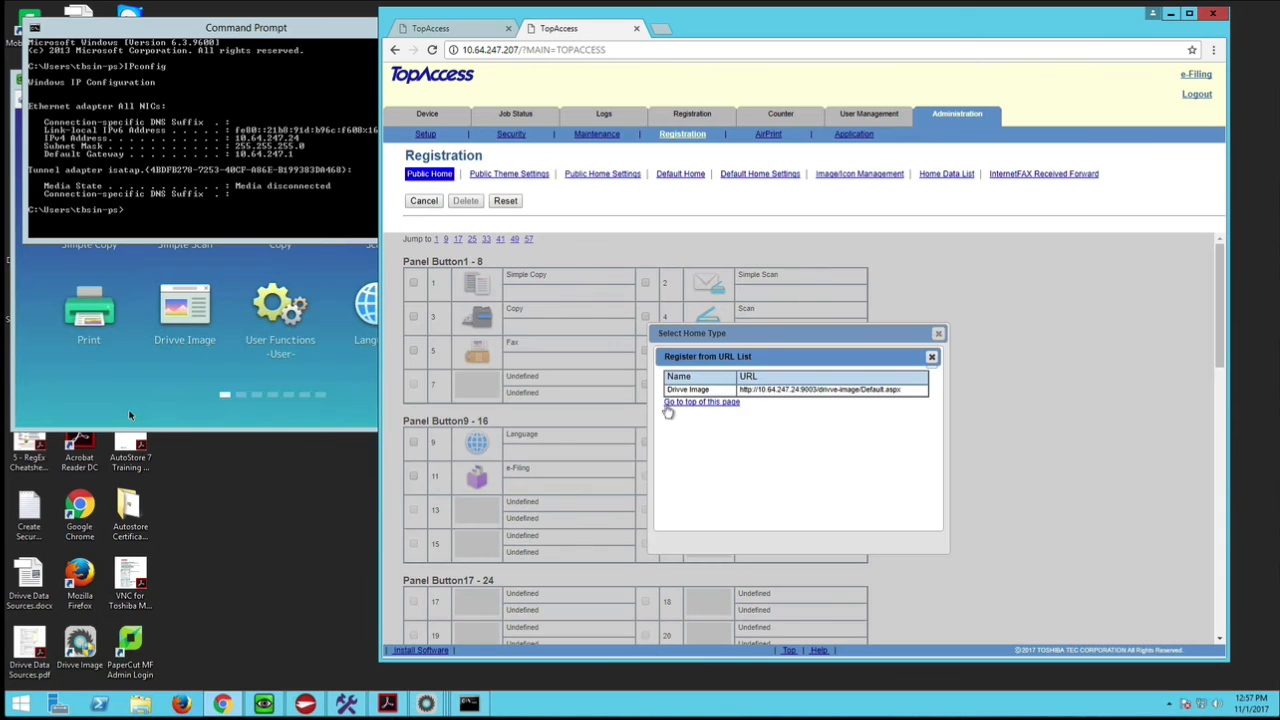
left_click(686, 390)
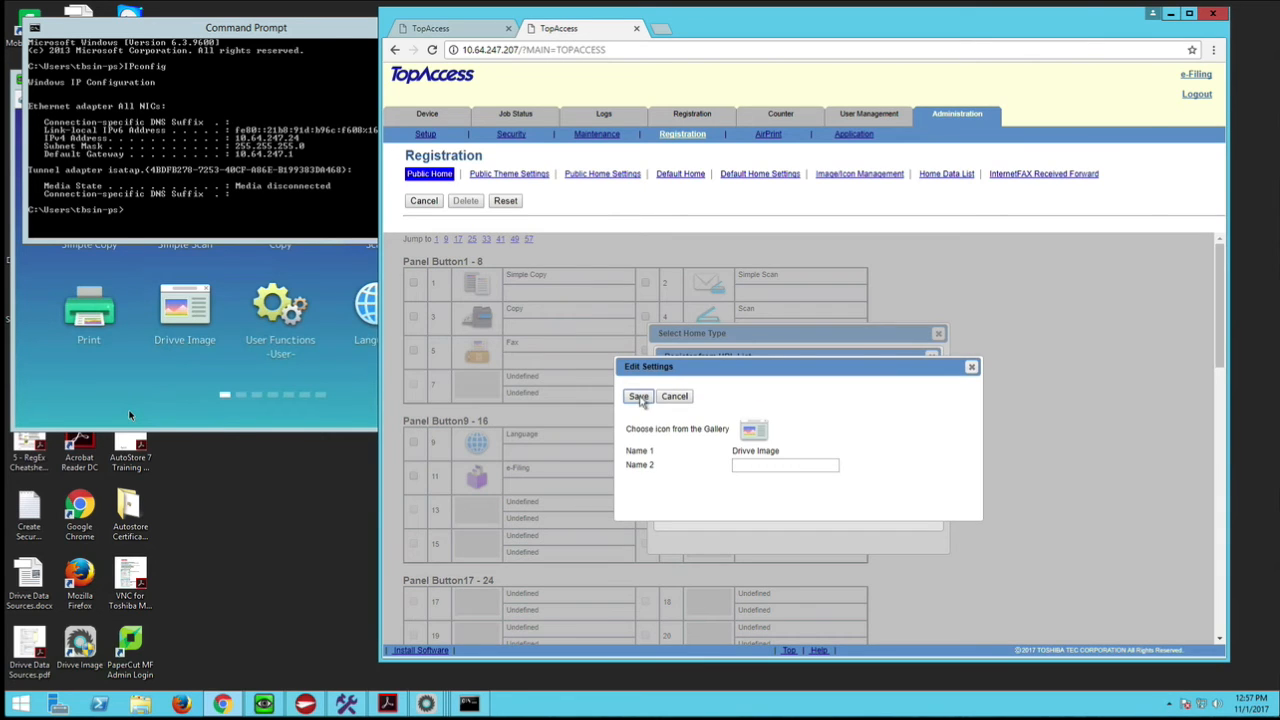
left_click(638, 396)
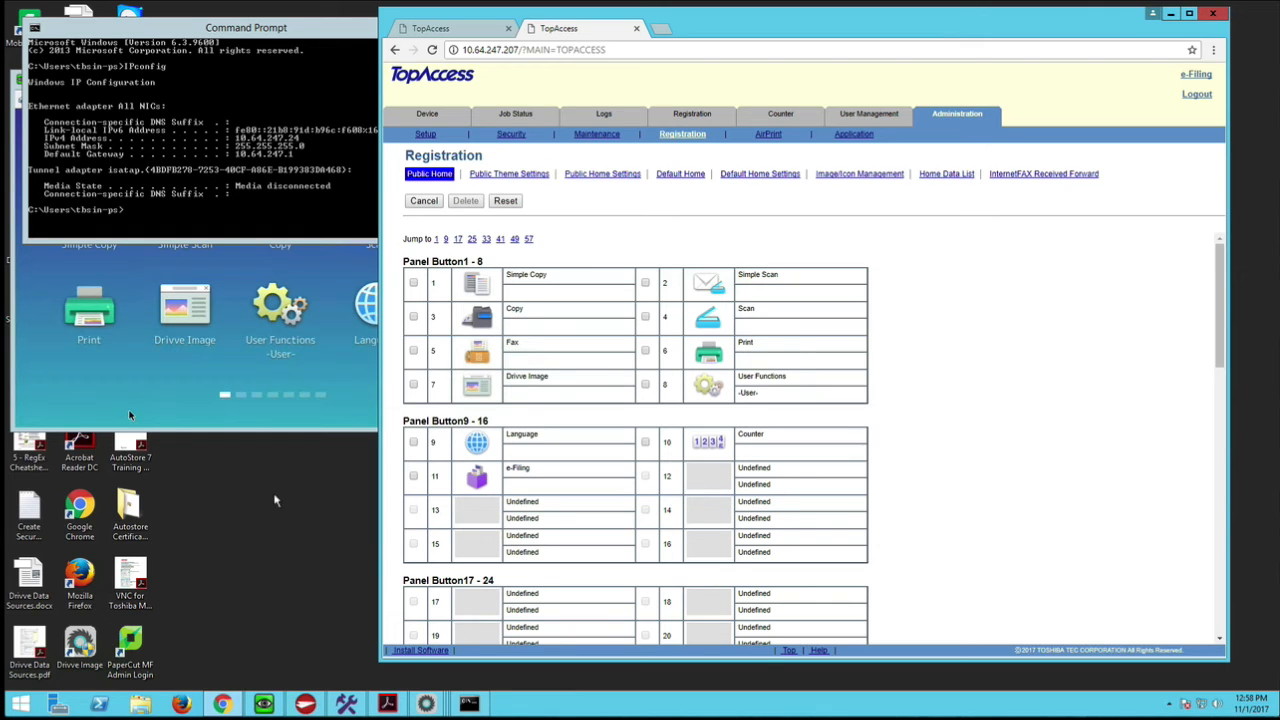
- Launch Drivve's IIS-Configuration from the server's installed apps and allow it to make changes to the computer
left_click(22, 705)
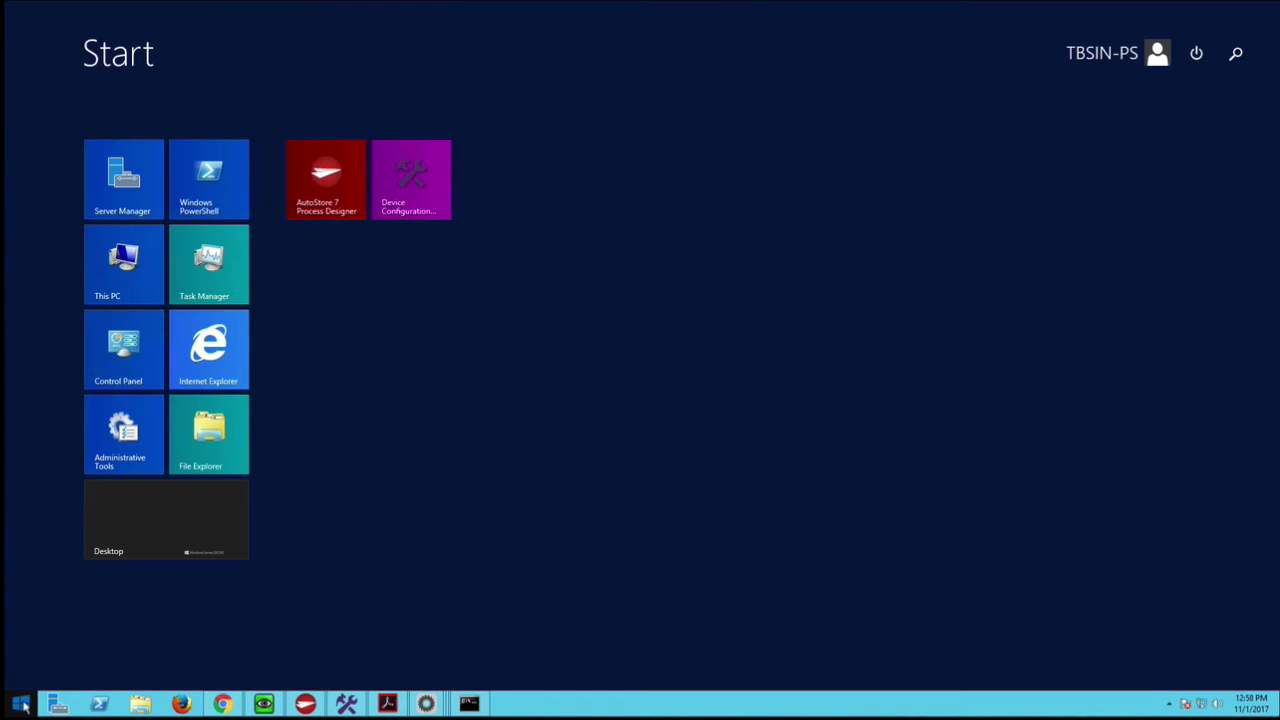
left_click(94, 678)
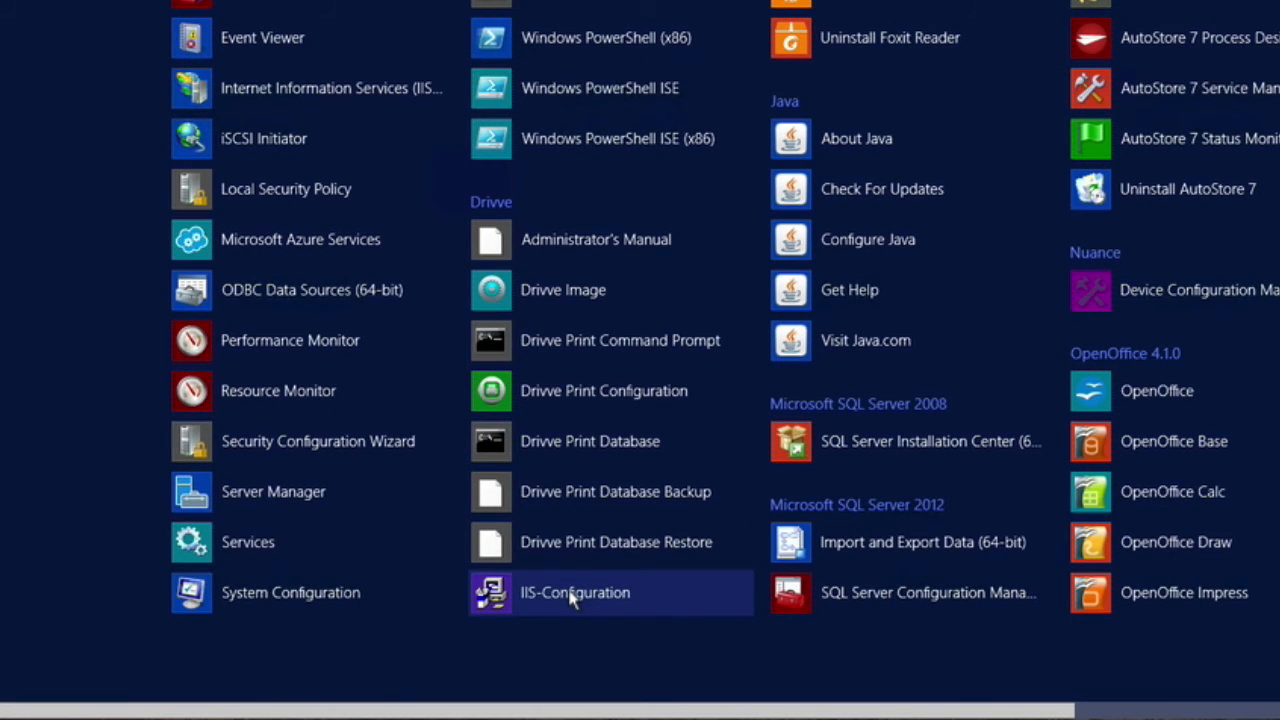
left_click(575, 593)
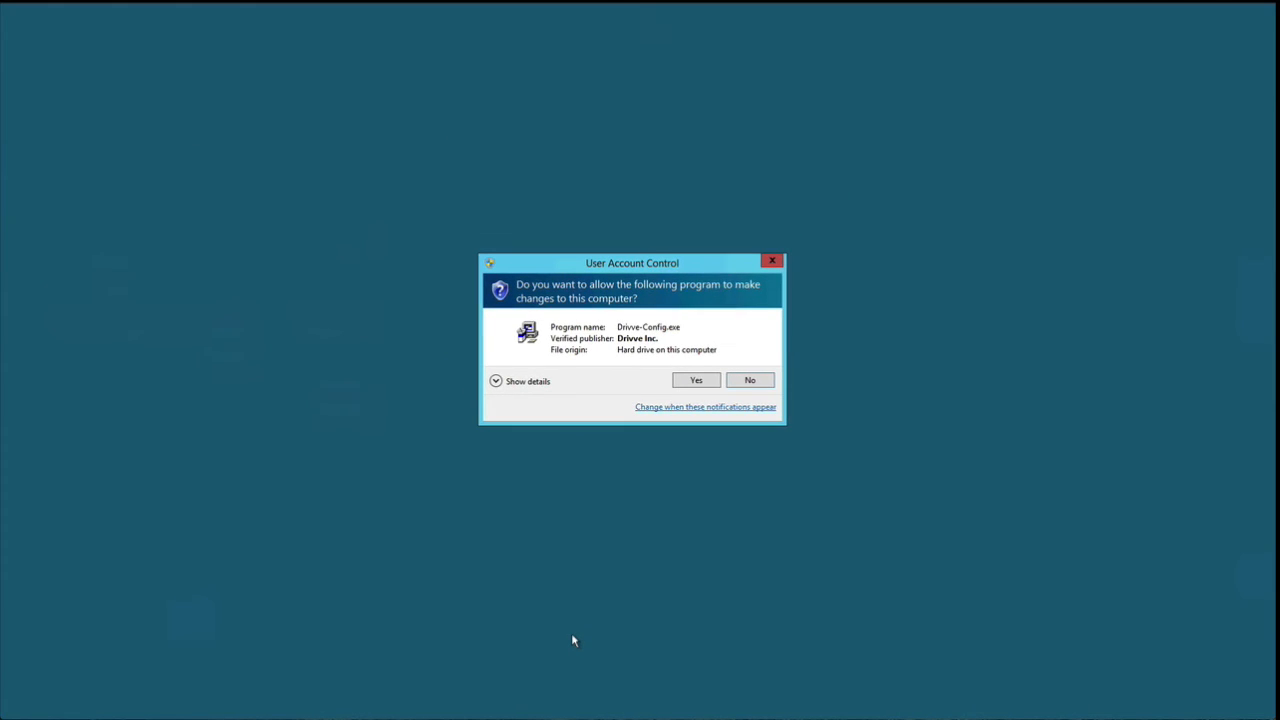
left_click(696, 380)
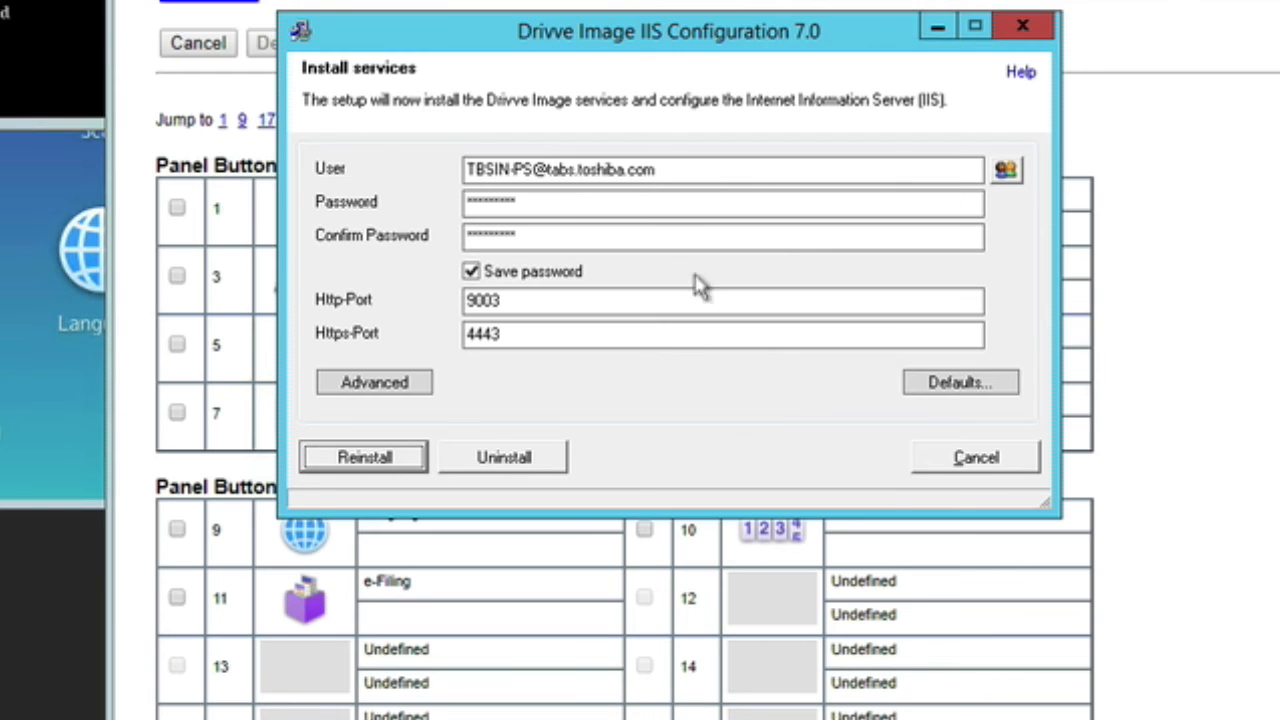
- Reinstall the Drivve Image services and IIS configuration with the filled-in account and ports, and close the completion message
left_click(624, 203)
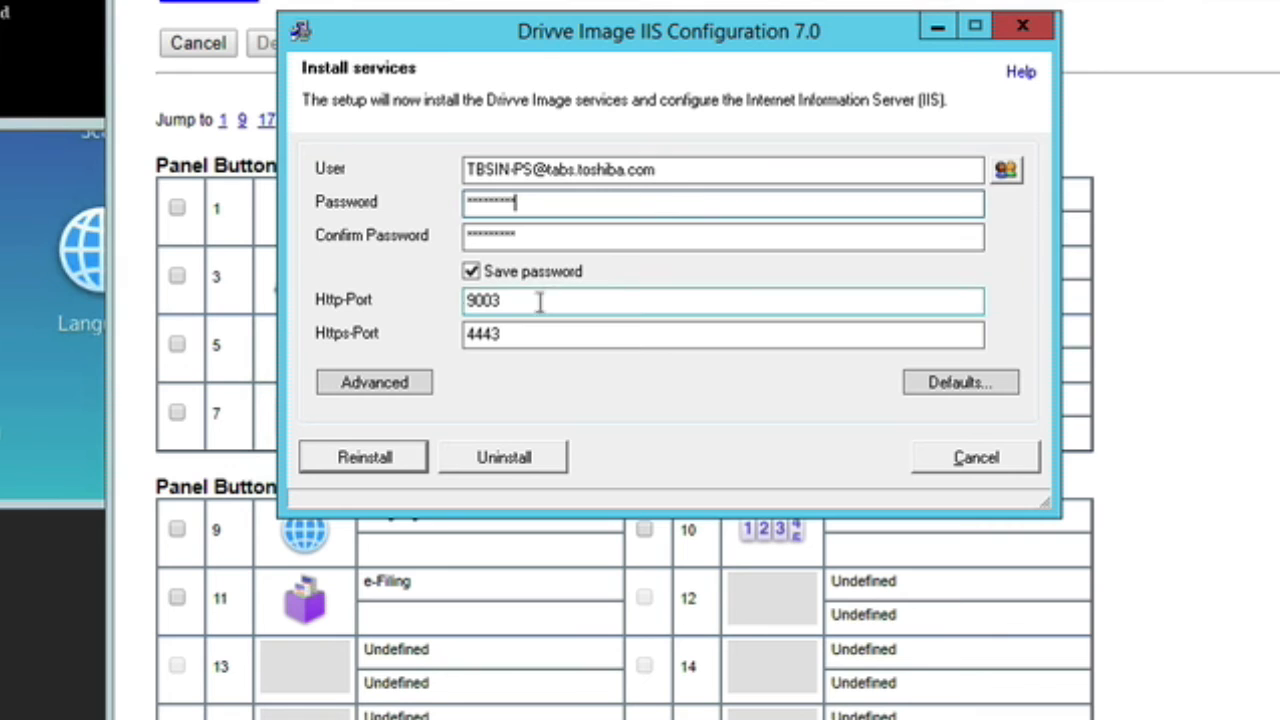
left_click(366, 462)
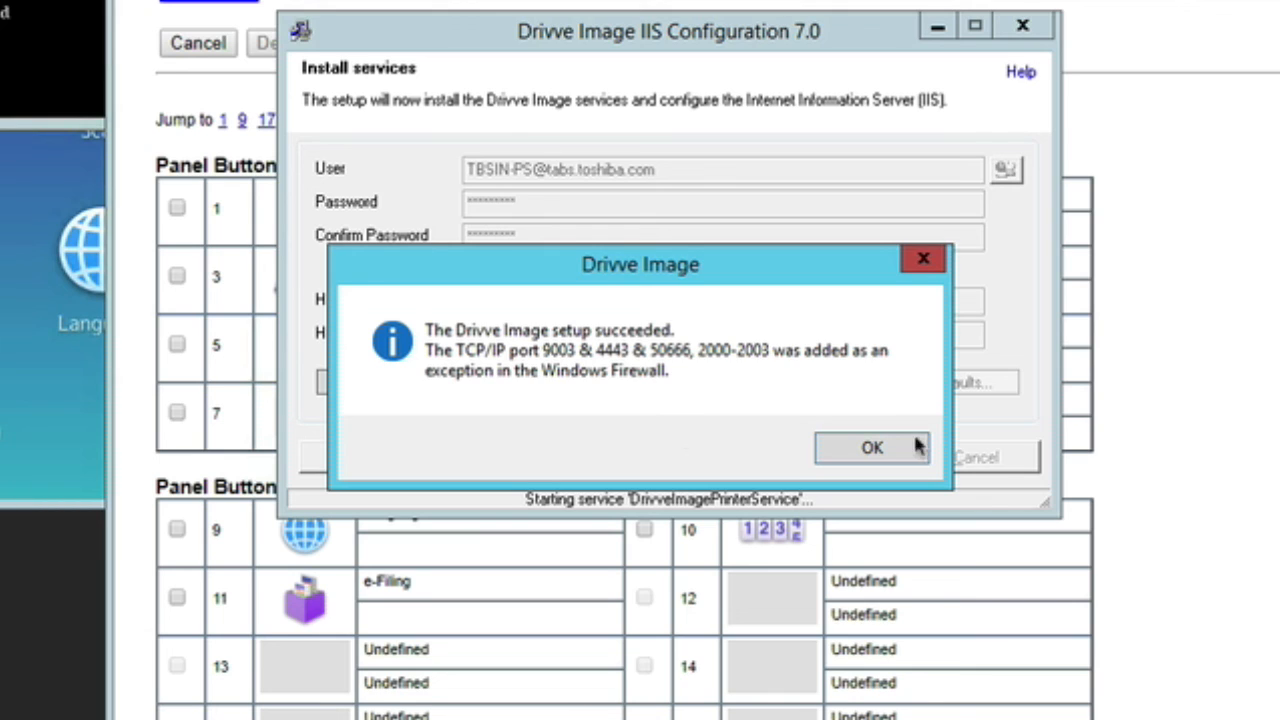
left_click(874, 449)
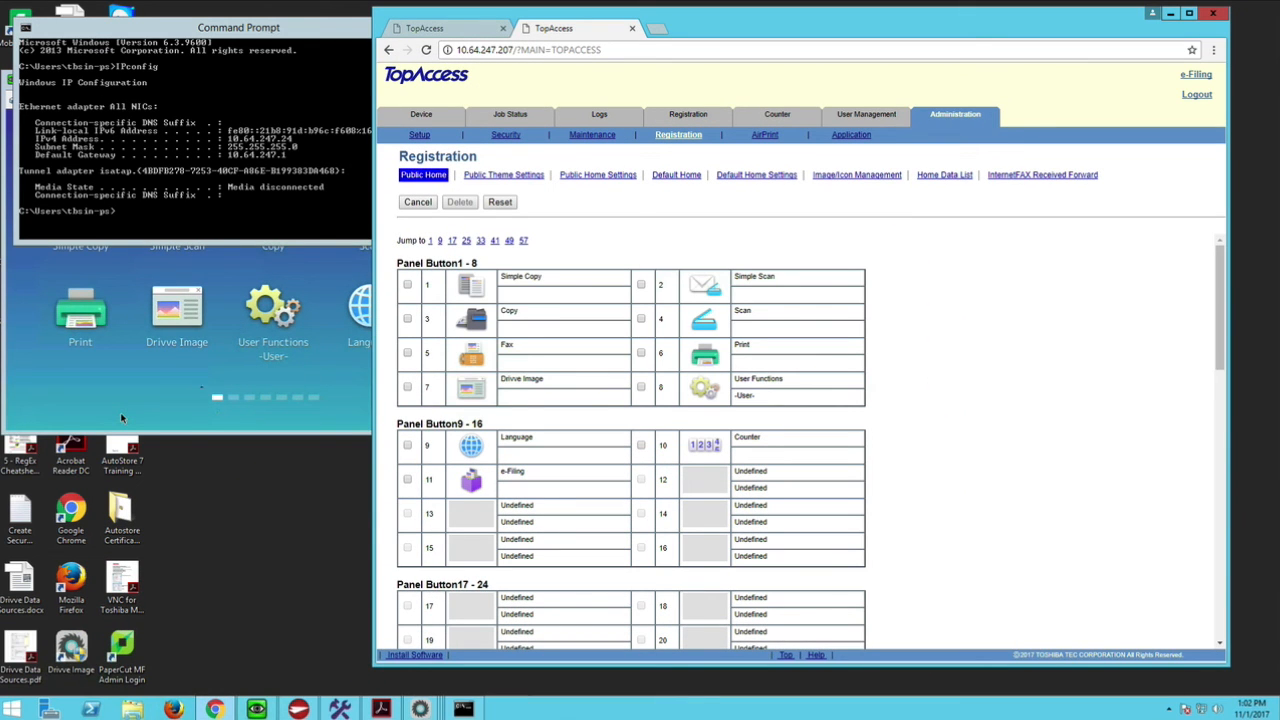
- Switch back to the remote copier panel and open Drivve Image to test the corrected URL and reinstalled services
left_click(121, 418)
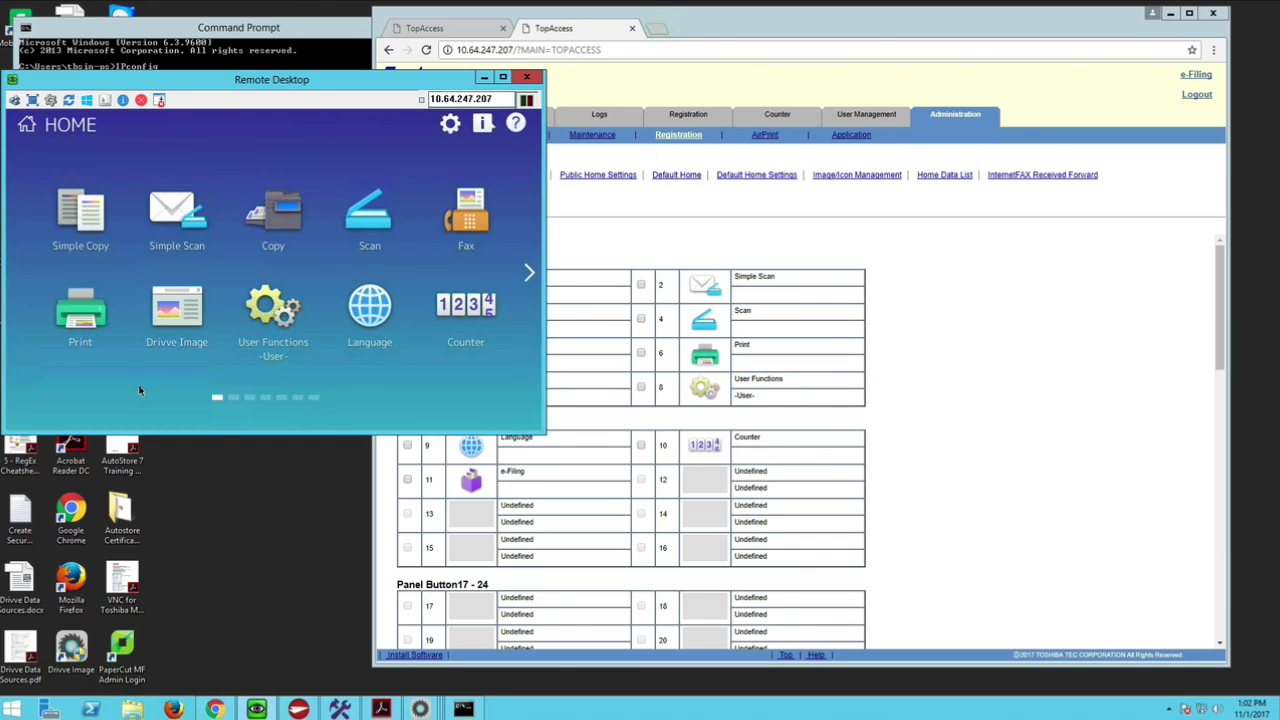
left_click(174, 314)
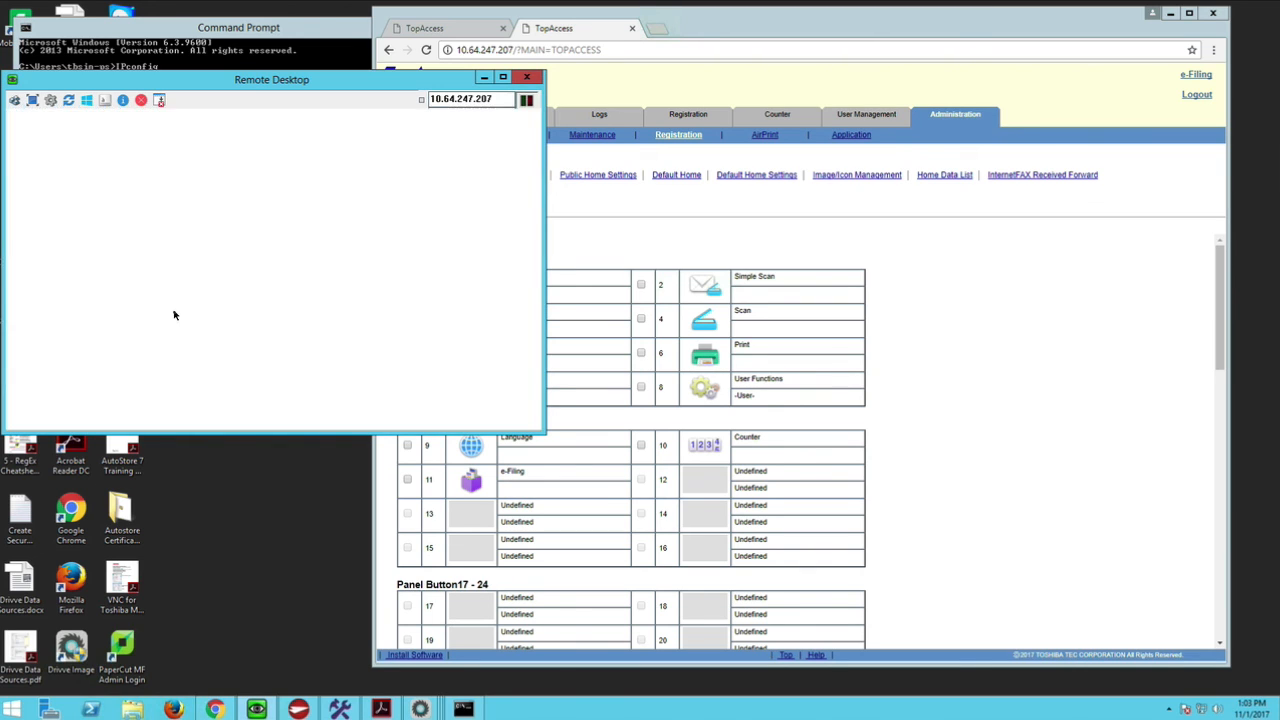